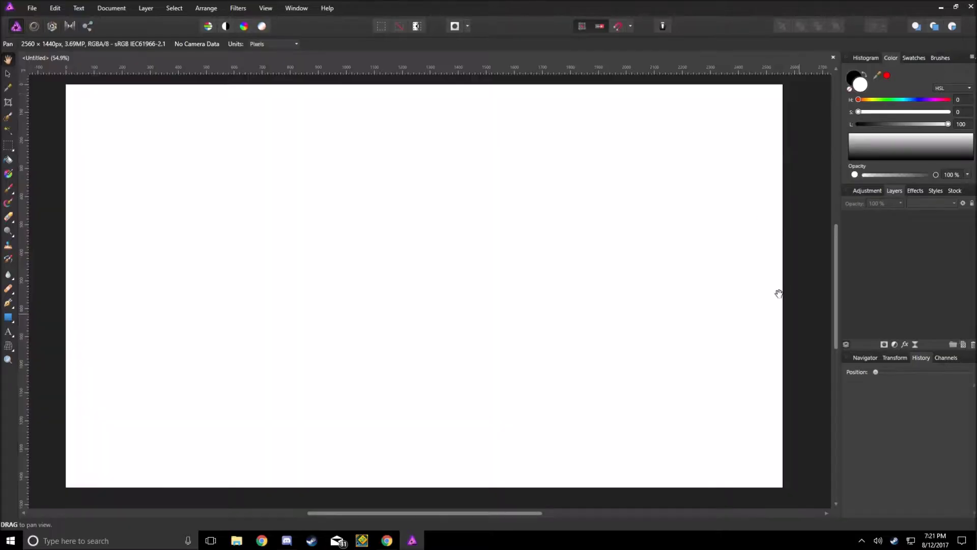
Step: Open the YouTube Channel Art template file
left_click(32, 8)
left_click(40, 83)
left_click(173, 24)
scroll(371, 146, "down", 1)
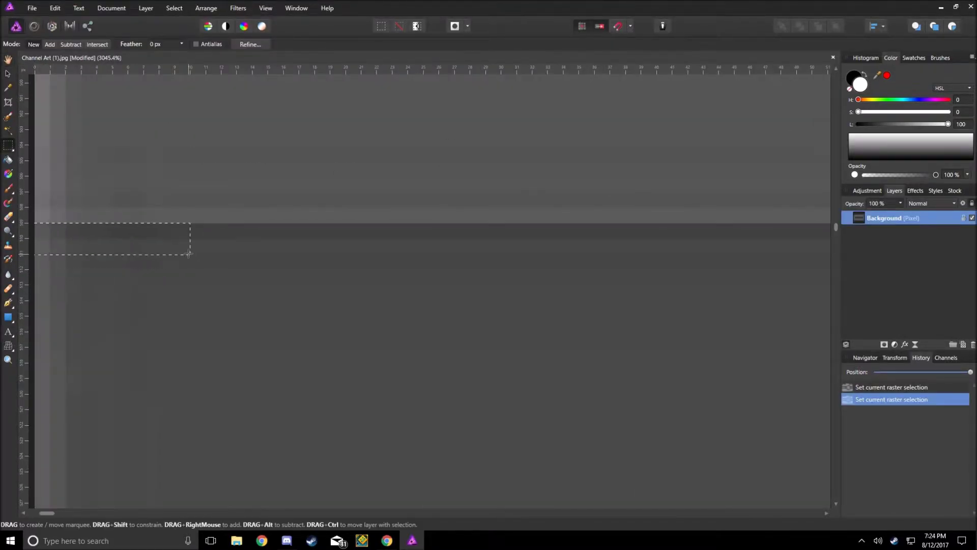
Step: Delete the selected middle band to transparency, deselect, and open the red bokeh image
key("Delete")
key("ctrl+0")
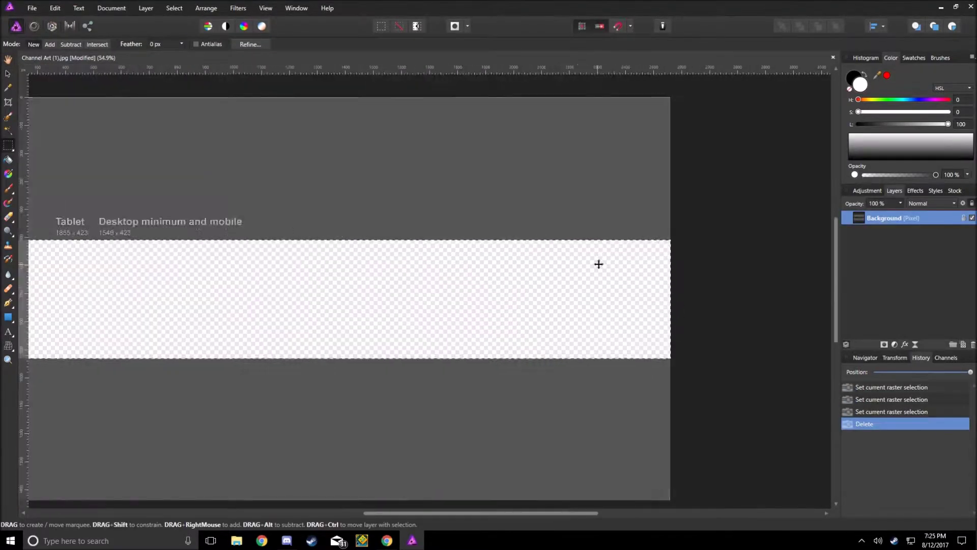
left_click(31, 7)
left_click(40, 61)
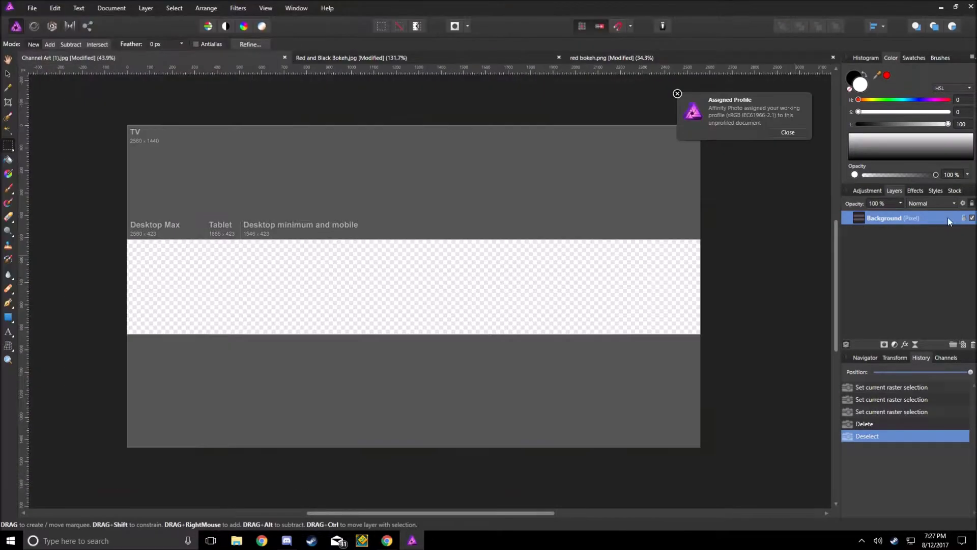
Step: Paste the red bokeh image and scale it across the middle band
key("ctrl+v")
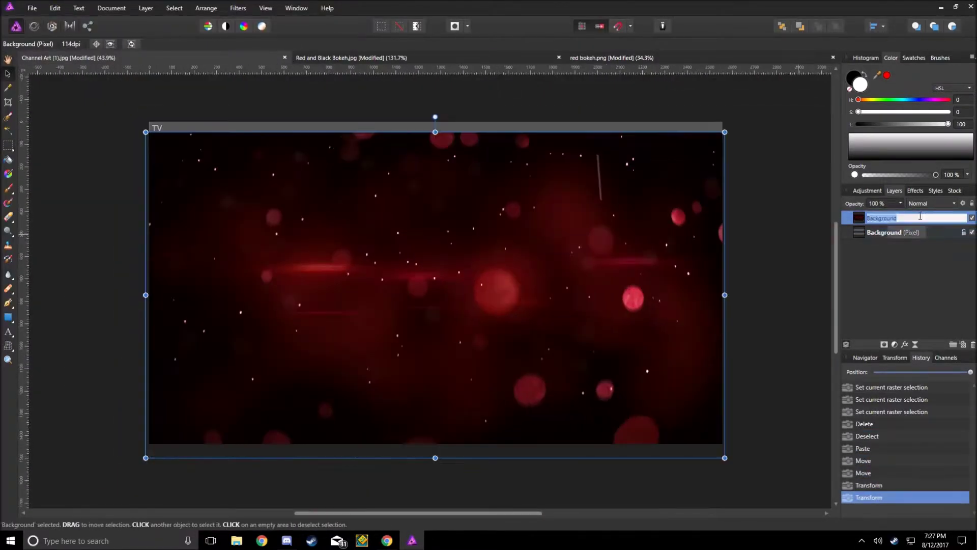
left_click_drag(721, 292, 733, 297)
left_click_drag(100, 452, 72, 469)
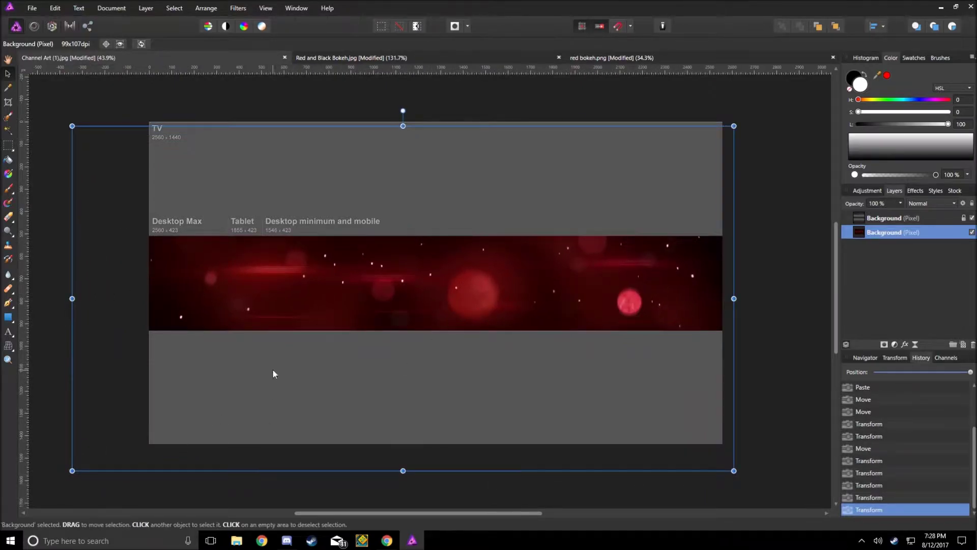
Step: Marquee the bokeh outside the band and delete it so only the band is covered
key("m")
scroll(226, 121, "up", 10)
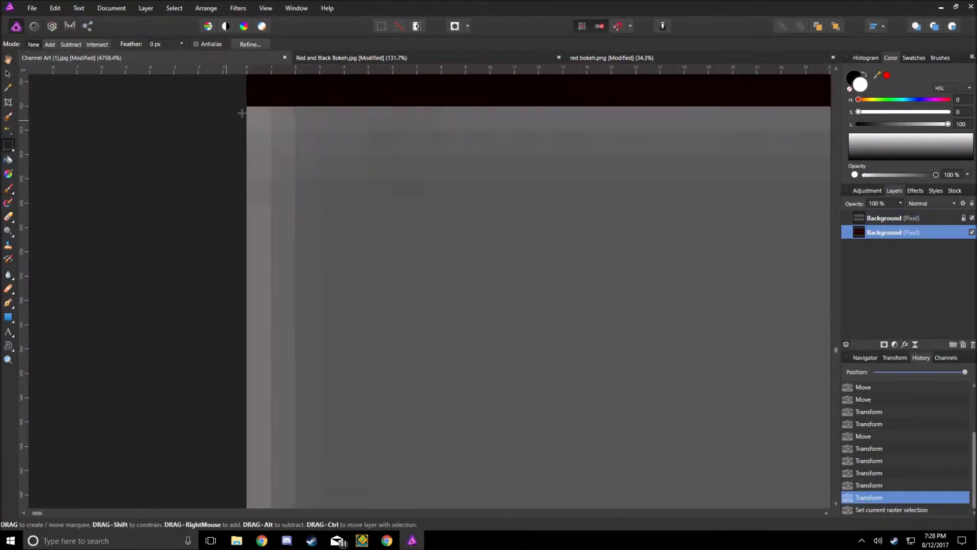
scroll(225, 121, "down", 5)
key("ctrl+0")
left_click(972, 218)
scroll(793, 287, "up", 3)
scroll(793, 288, "up", 5)
scroll(333, 279, "down", 8)
scroll(492, 231, "up", 3)
key("Delete")
key("ctrl+0")
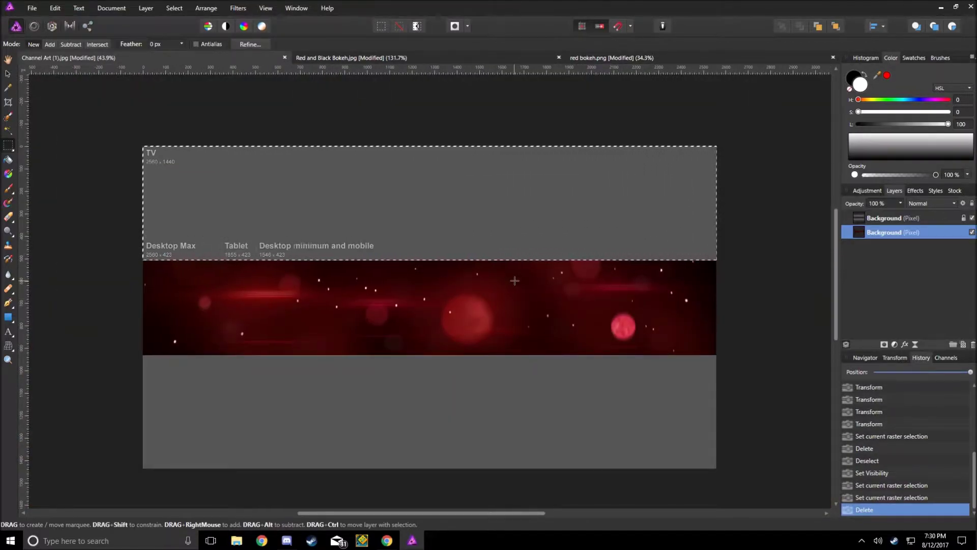
scroll(470, 231, "up", 1)
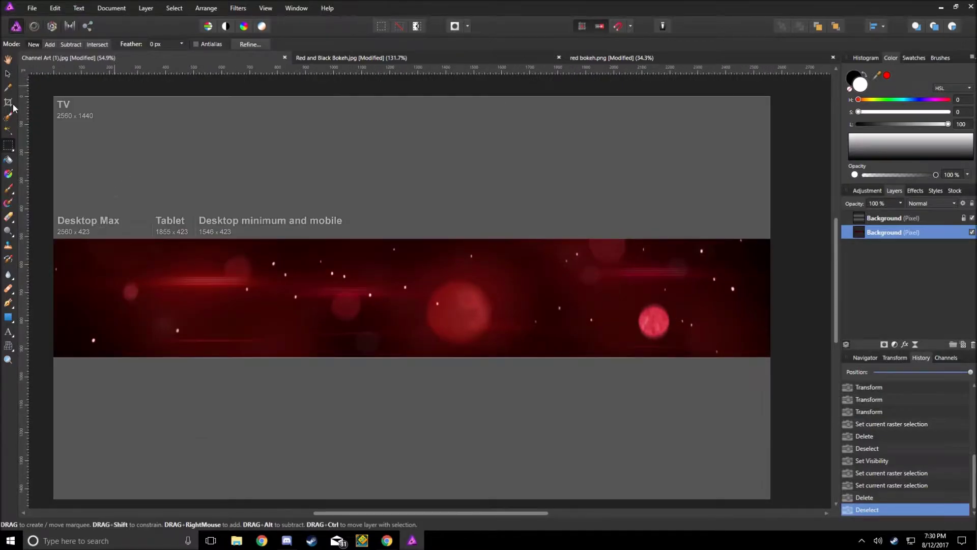
key("ctrl+o")
key("Escape")
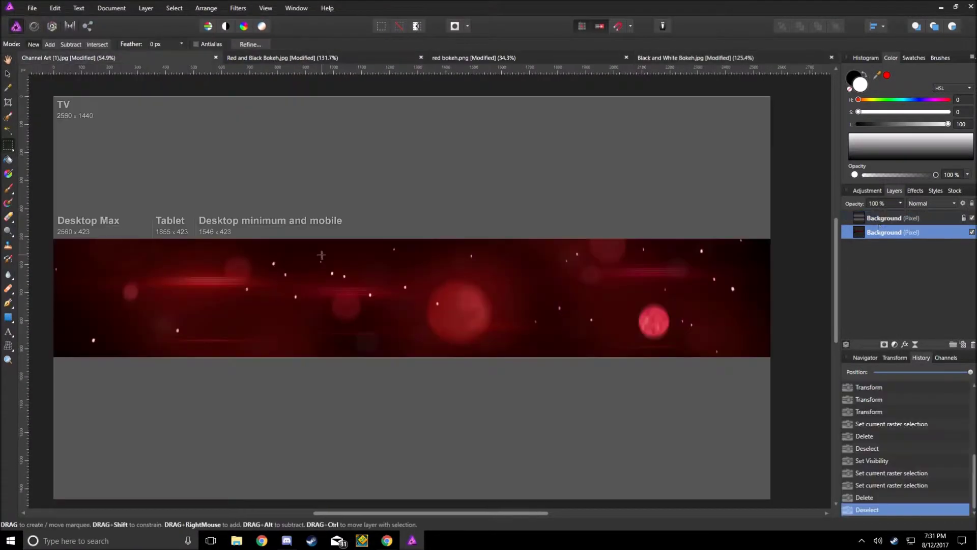
Step: Hide the template and red bokeh layers, then scale and delete the black-and-white bokeh layer
left_click(972, 217)
left_click(972, 232)
key("v")
left_click_drag(389, 273, 692, 498)
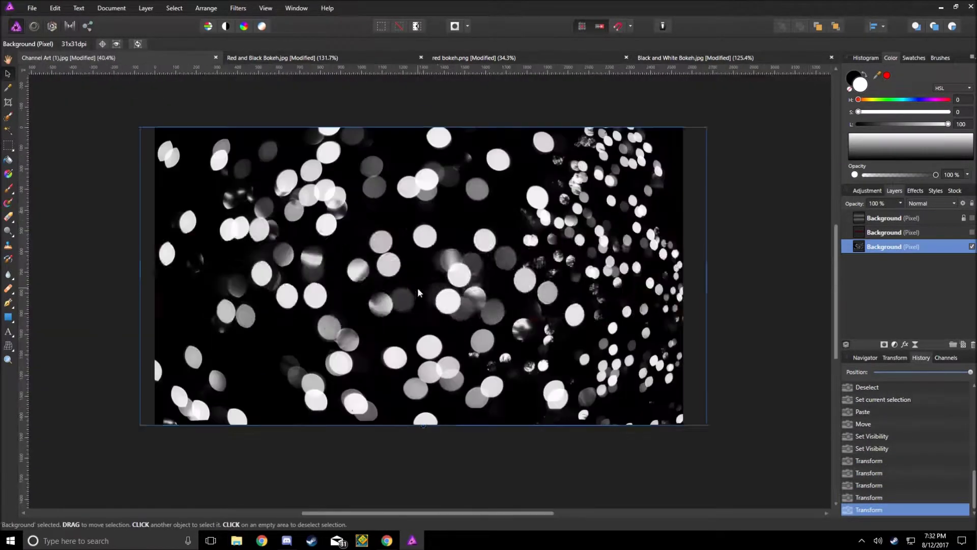
key("Delete")
Step: Open Background (70).jpg from the backgrounds folder
key("ctrl+o")
left_click(261, 24)
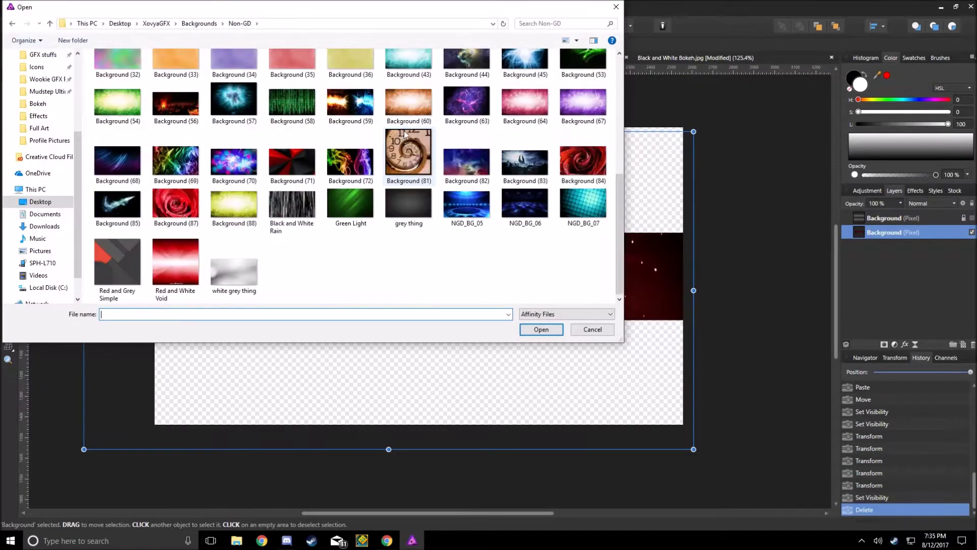
double_click(226, 170)
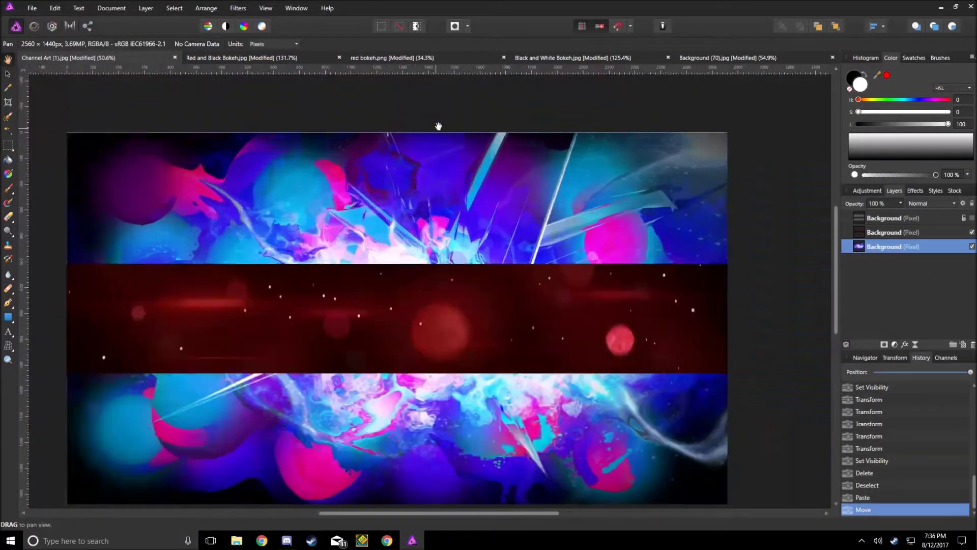
left_click_drag(438, 126, 453, 97)
Step: Select the background layer and type Justin with the Artistic Text tool
key("v")
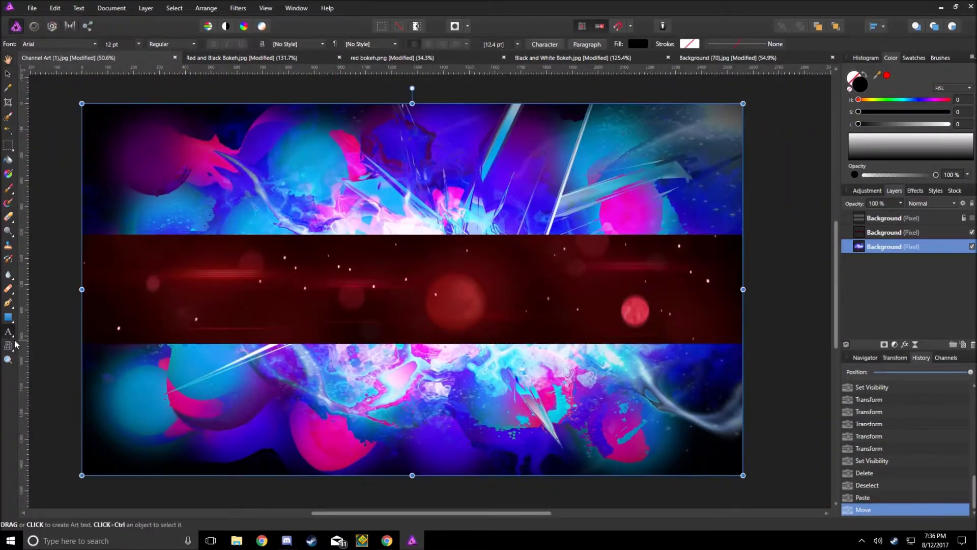
left_click(349, 290)
key("t")
scroll(356, 287, "down", 1)
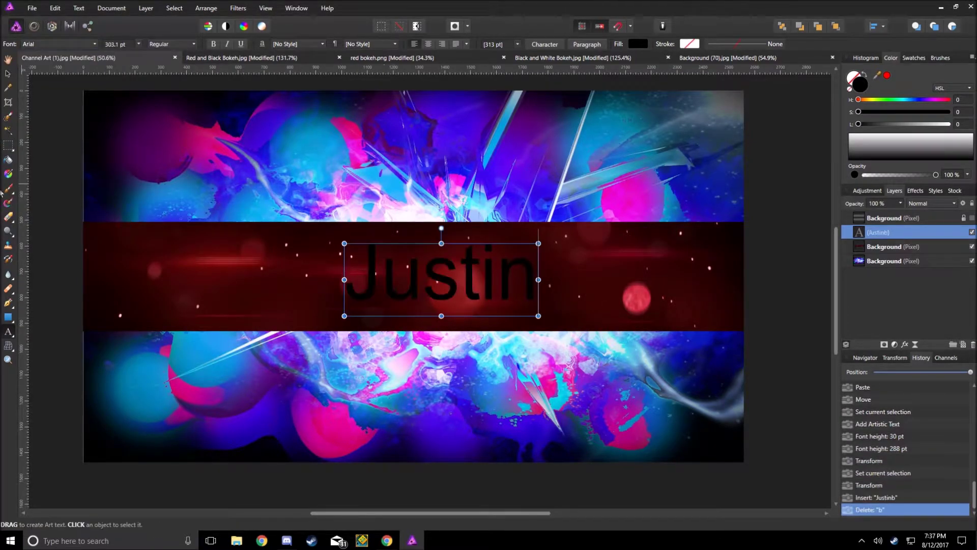
Step: Set Justin's font to Martyric and its fill to dark red
left_click(95, 43)
left_click(460, 277)
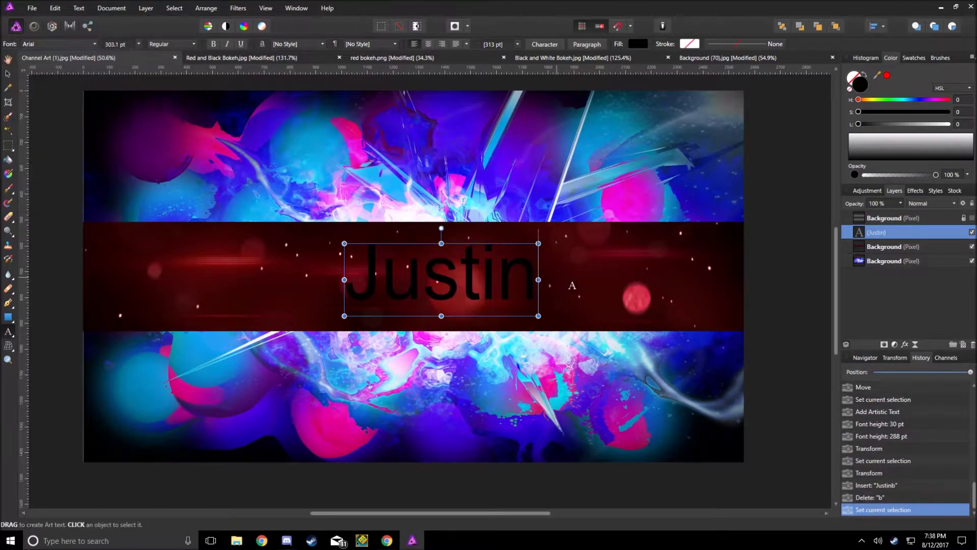
left_click(95, 44)
scroll(85, 177, "down", 5)
scroll(87, 183, "down", 4)
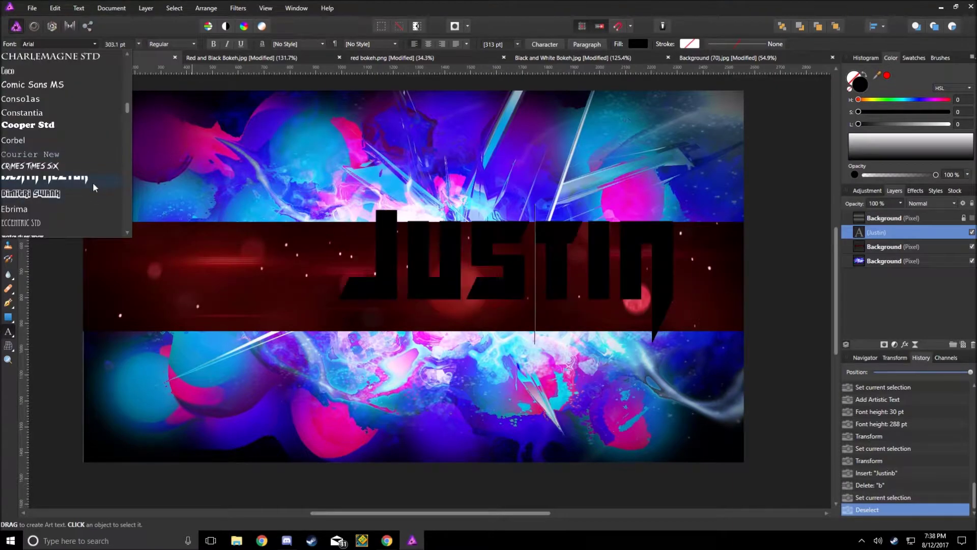
scroll(91, 188, "down", 4)
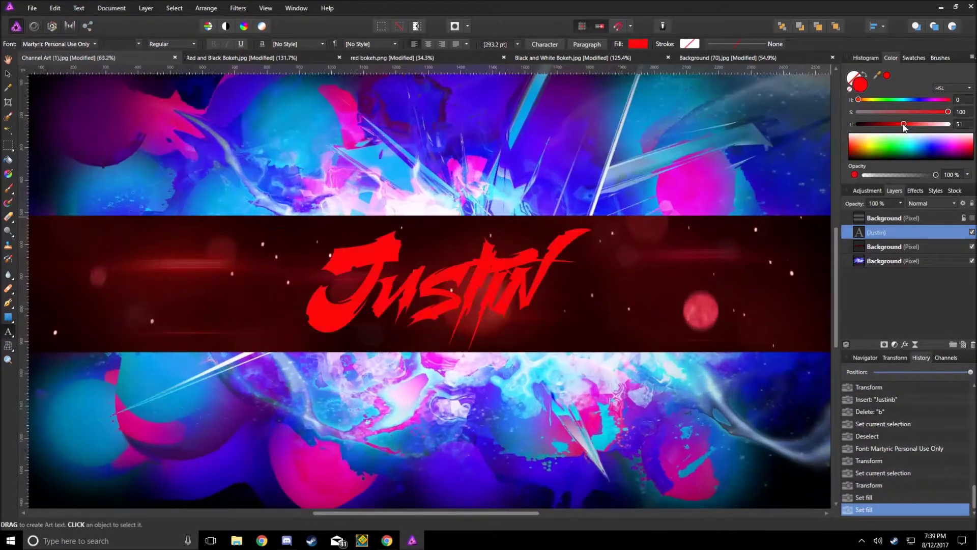
left_click_drag(904, 124, 883, 125)
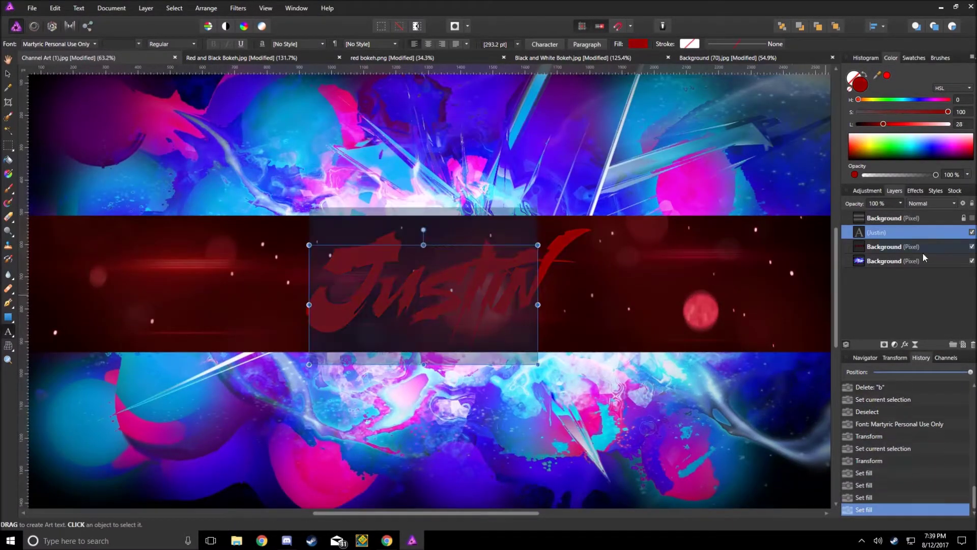
left_click(915, 190)
key("ctrl+d")
Step: Add a shadow, a 7 px outer glow, a yellow 35% inner glow, and a 55% gradient stop
left_click(859, 232)
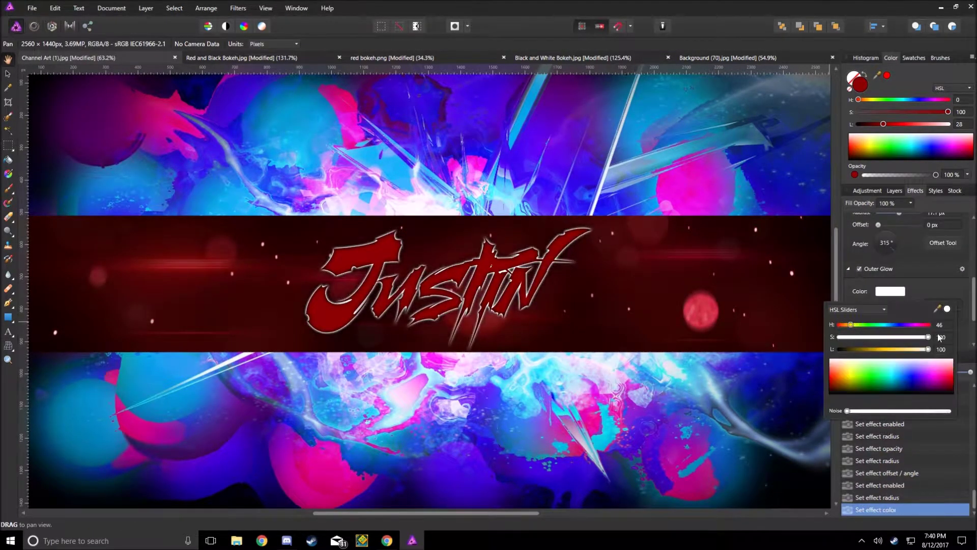
left_click_drag(894, 318, 893, 312)
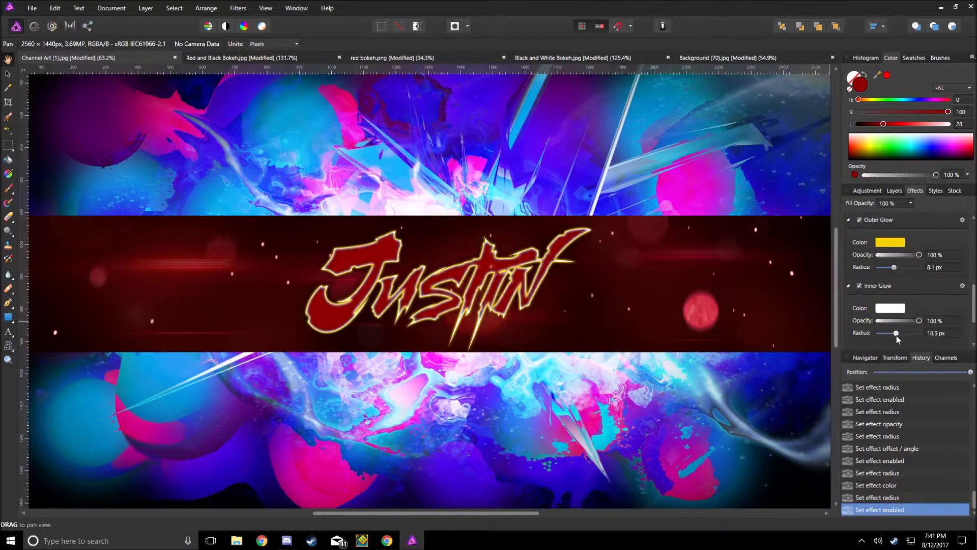
left_click(890, 308)
left_click_drag(929, 366, 884, 368)
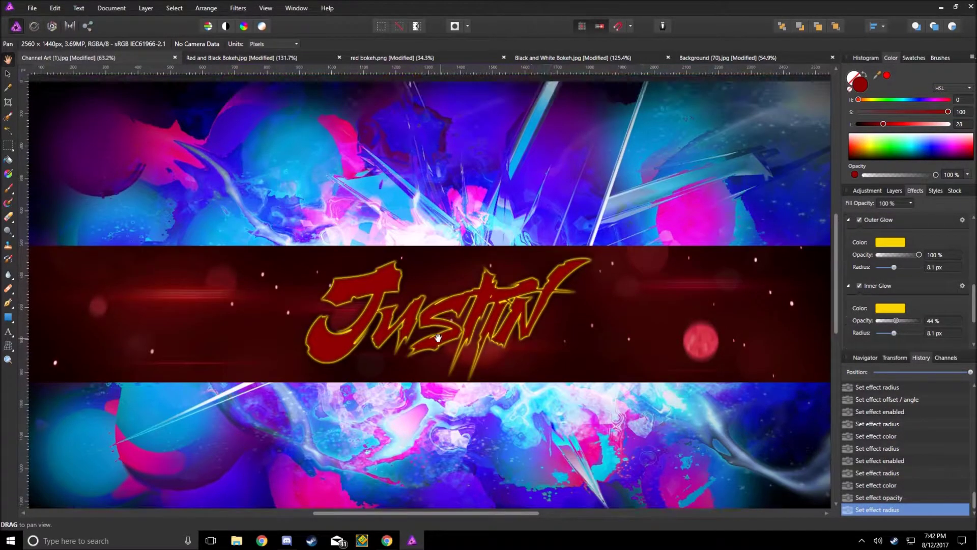
left_click_drag(895, 320, 893, 321)
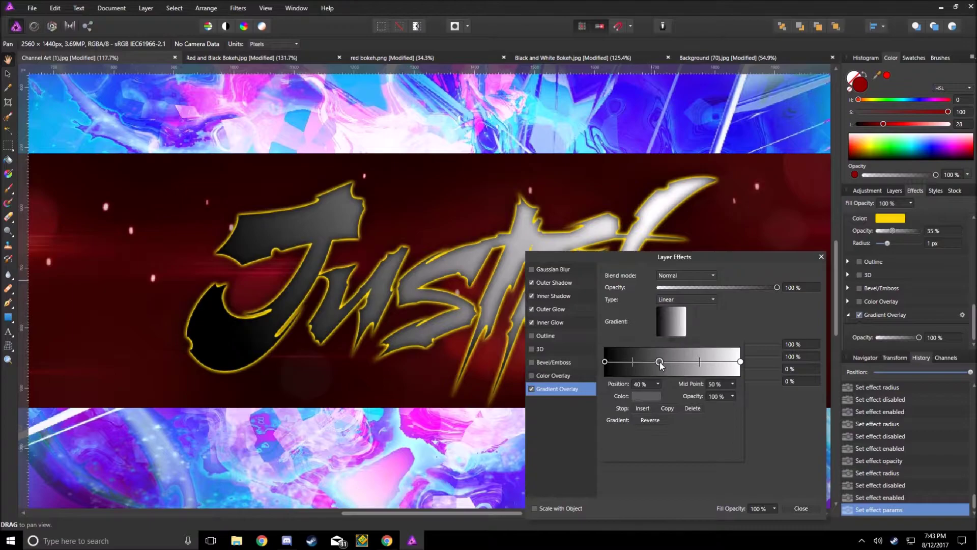
left_click_drag(659, 362, 680, 361)
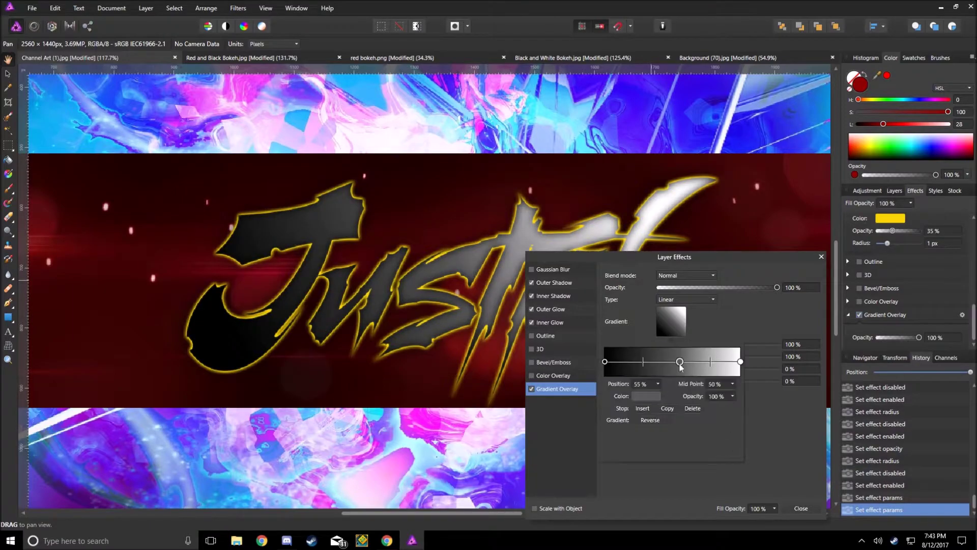
Step: Make Justin's gradient overlay red-to-black at 100% opacity, offset -13% horizontally and 10% vertically
mouse_move(723, 257)
left_mouse_down()
mouse_move(665, 415)
mouse_move(737, 223)
left_mouse_up()
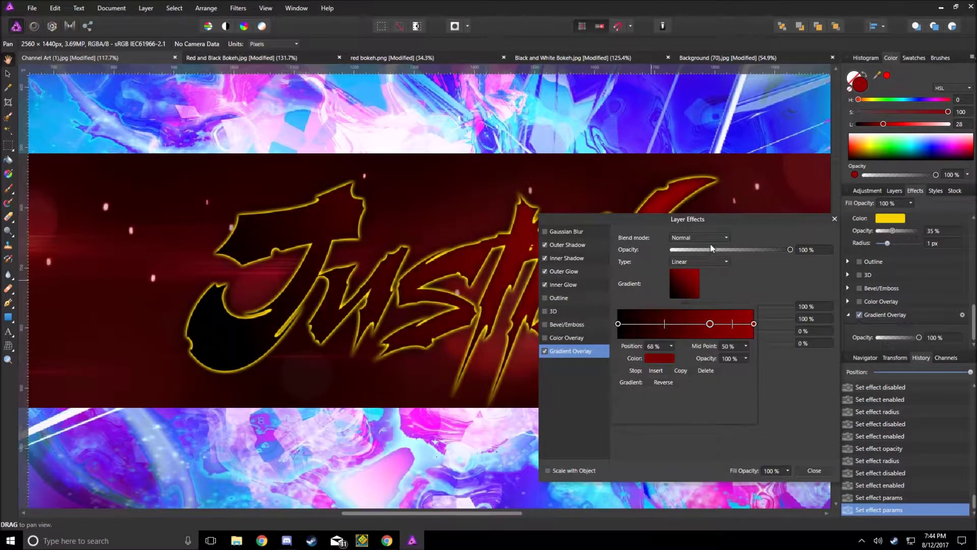
left_click_drag(661, 219, 686, 239)
left_click(727, 258)
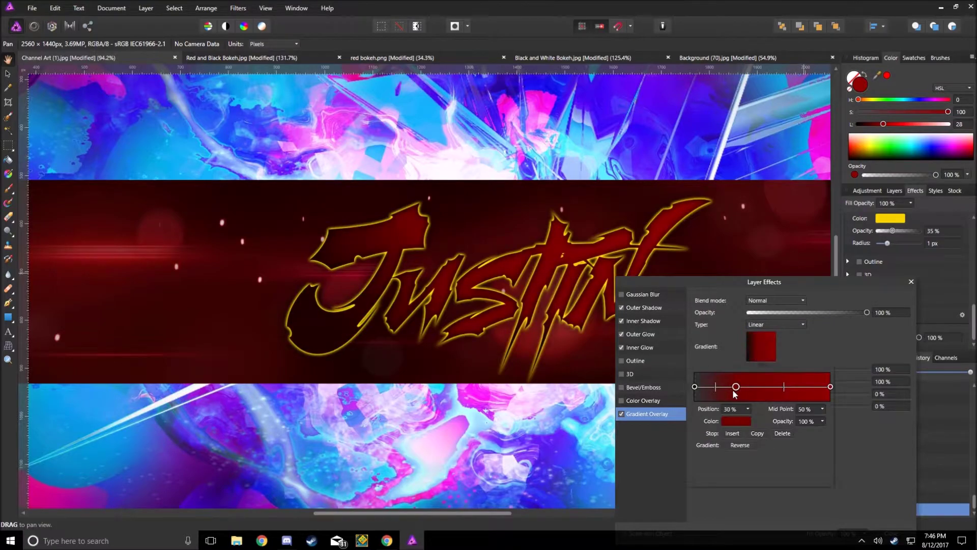
left_click_drag(769, 431, 945, 430)
left_click_drag(808, 394, 805, 394)
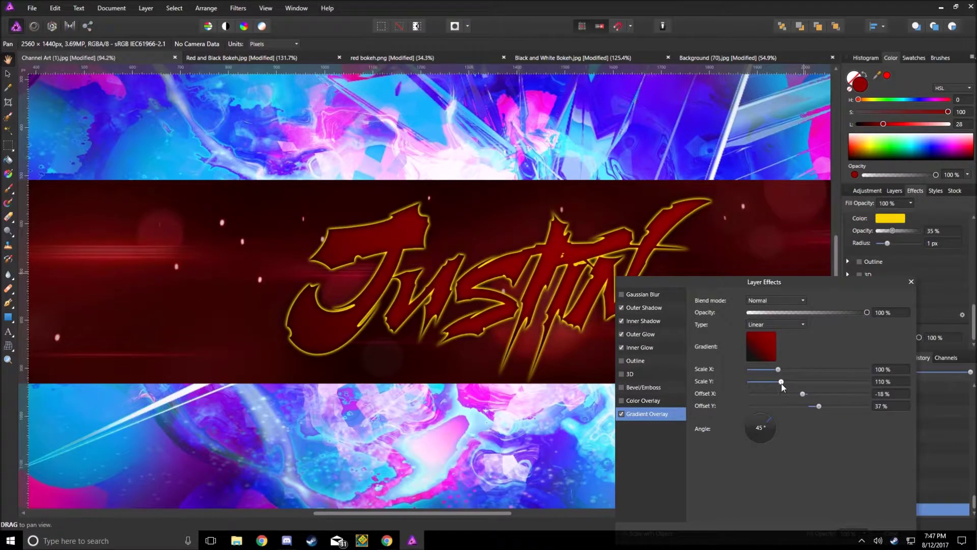
left_click_drag(818, 406, 810, 406)
Step: Paste the rainbow streak image into the banner
key("ctrl+o")
key("Escape")
key("ctrl+v")
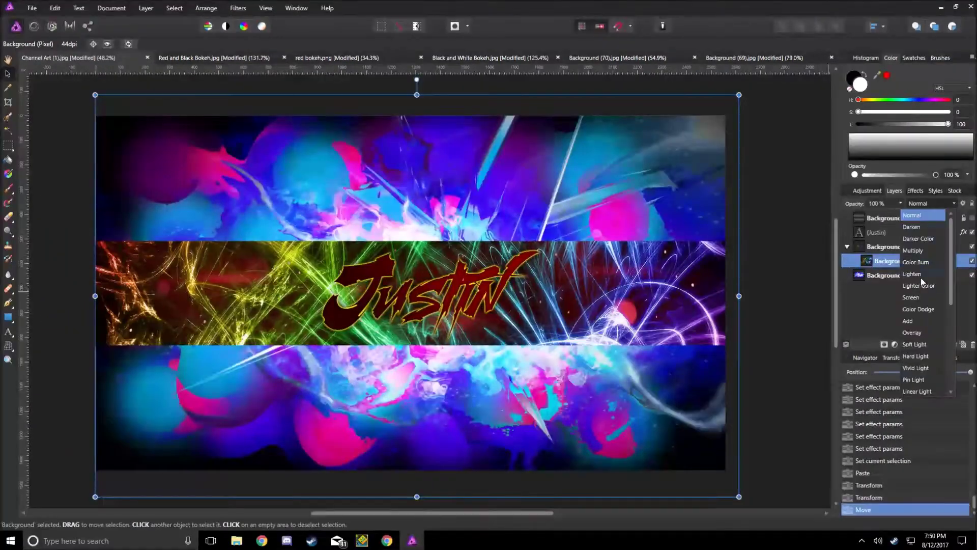
Step: Recolour the streak image red with Black & White and Recolor adjustments merged down
left_click(875, 270)
left_click(758, 483)
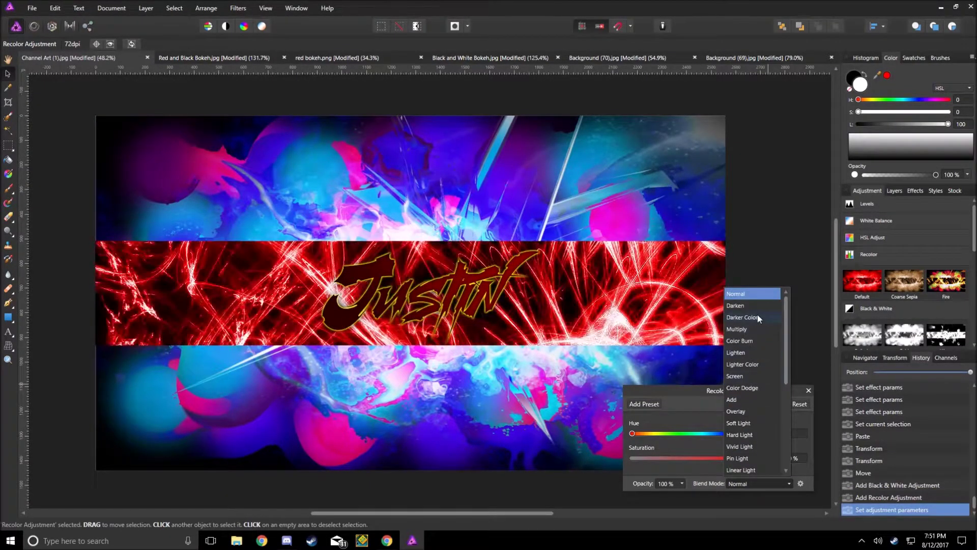
left_click(764, 295)
key("ctrl+e")
Step: Set the streak layer to Lighten blend at 21% opacity
left_click(894, 191)
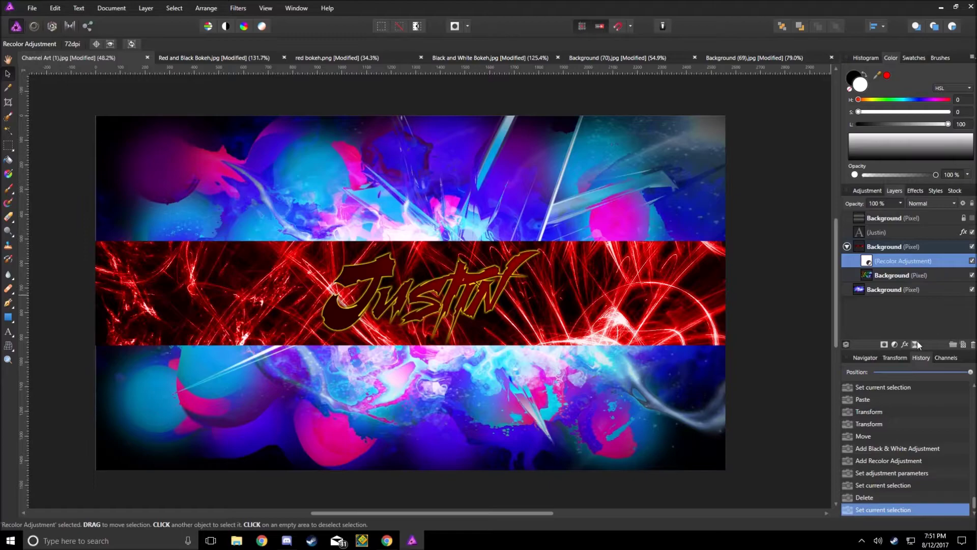
left_click(932, 203)
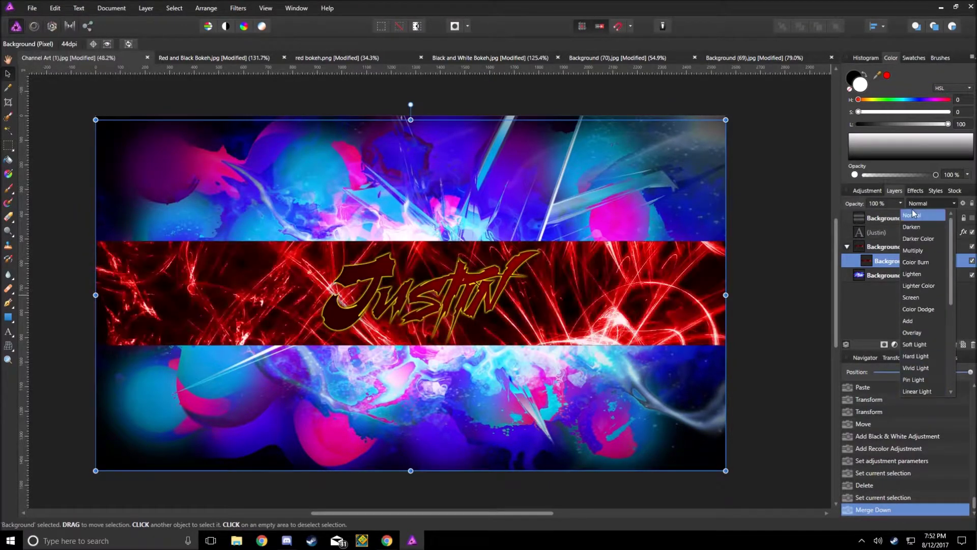
left_click(912, 274)
left_click_drag(900, 204, 846, 213)
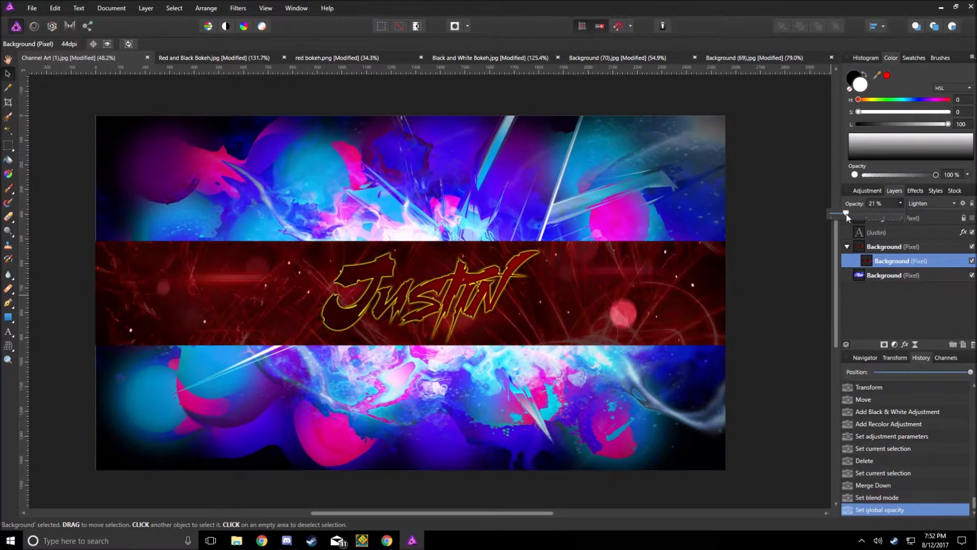
Step: Paste the snowy bokeh texture above the group and stretch it across the canvas
scroll(633, 265, "up", 2)
key("ctrl+o")
scroll(285, 204, "down", 2)
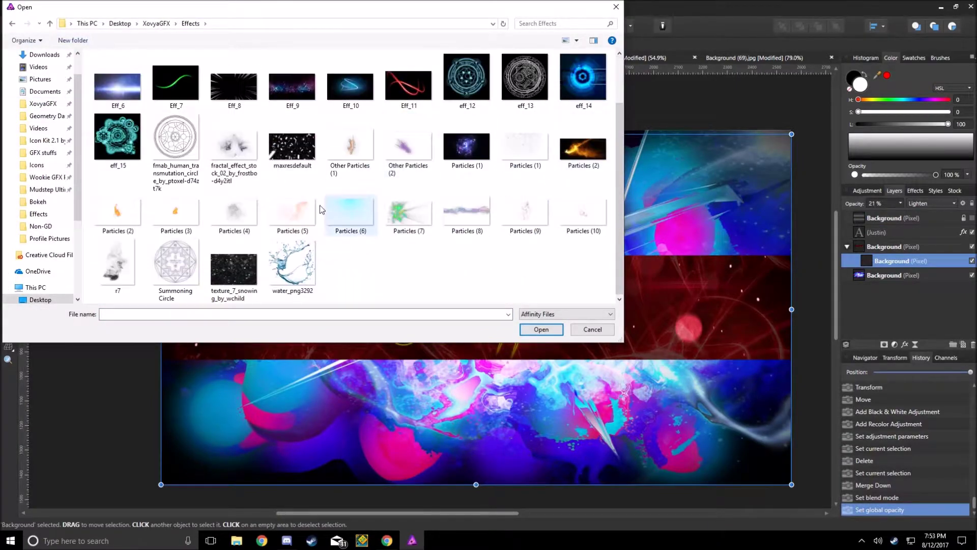
left_click(916, 247)
key("ctrl+v")
left_click_drag(819, 427, 791, 483)
left_click(932, 203)
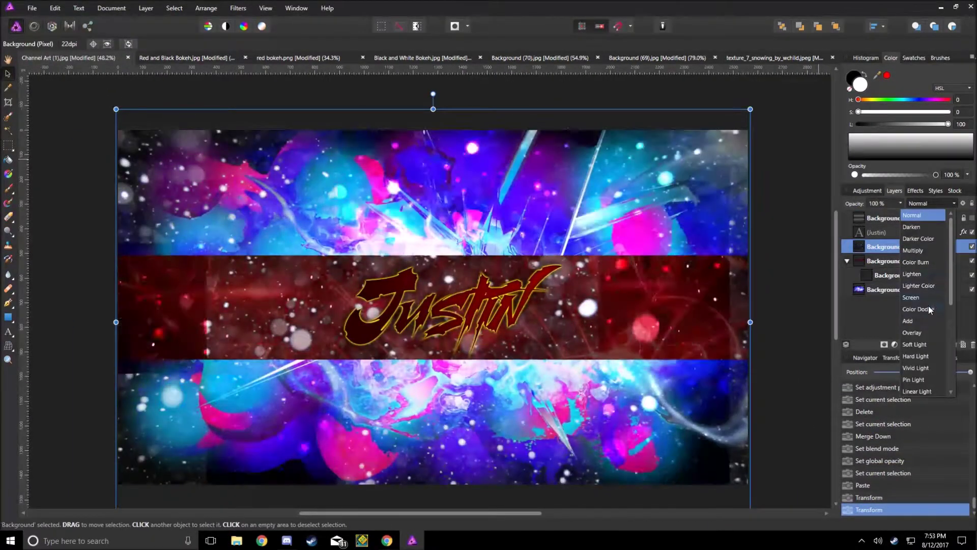
Step: Blend the snow overlay with Add at 25% opacity
left_click(928, 305)
left_click_drag(901, 203, 885, 216)
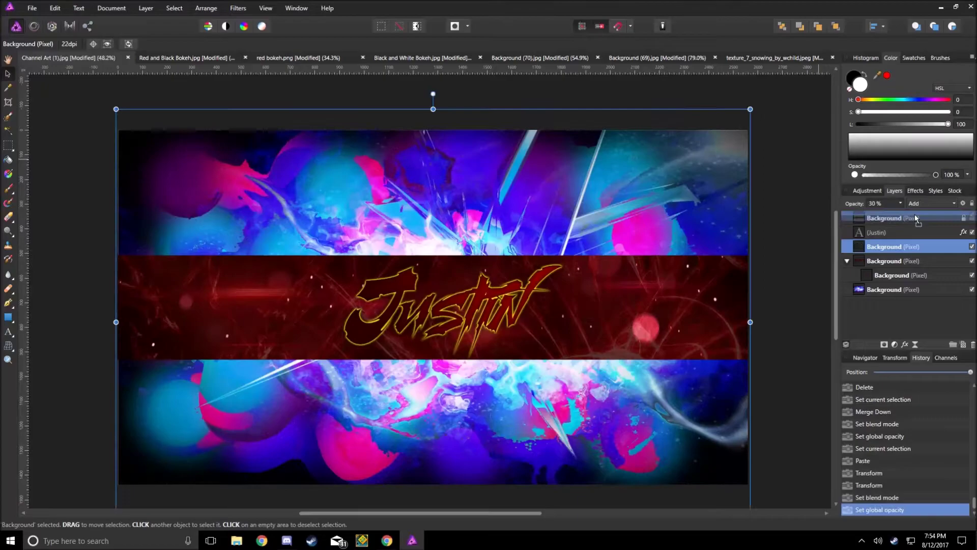
left_click_drag(876, 211, 897, 213)
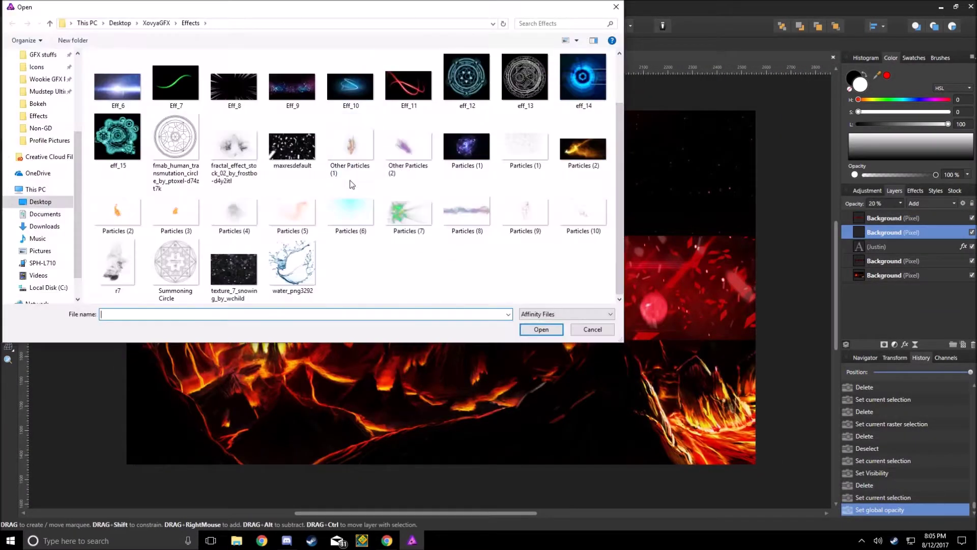
Step: Paste the transmutation circle and give it a red 23.7 px outer glow without outline
double_click(176, 136)
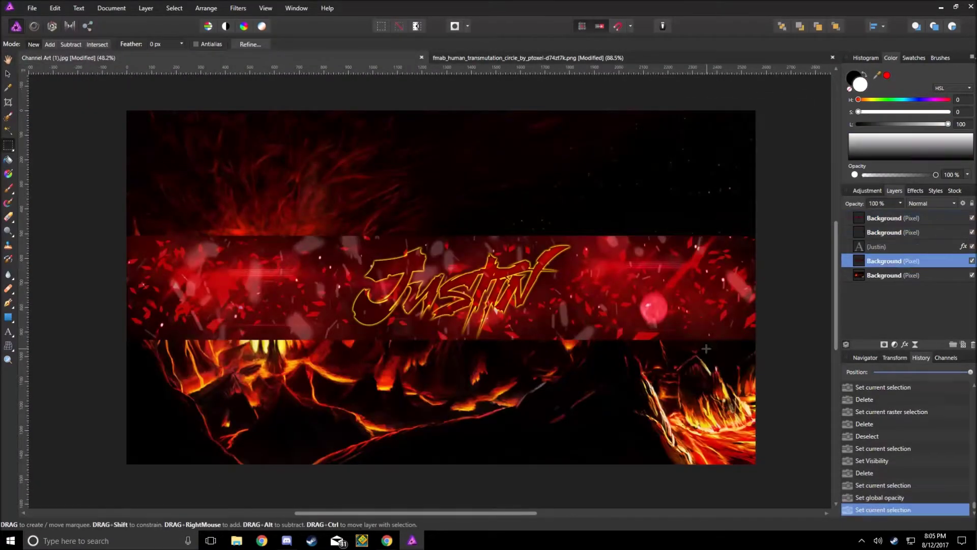
key("ctrl+v")
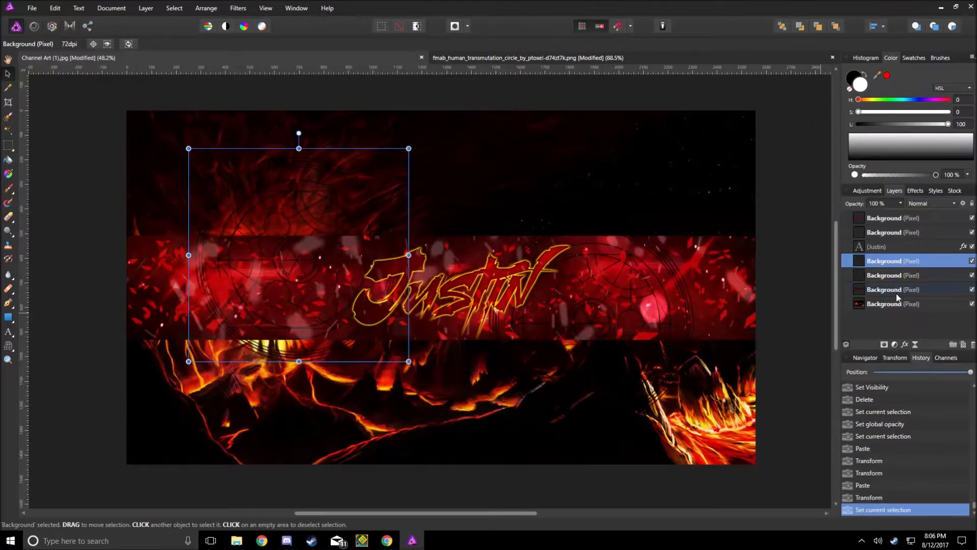
mouse_move(889, 339)
left_mouse_down()
mouse_move(854, 315)
mouse_move(932, 316)
left_mouse_up()
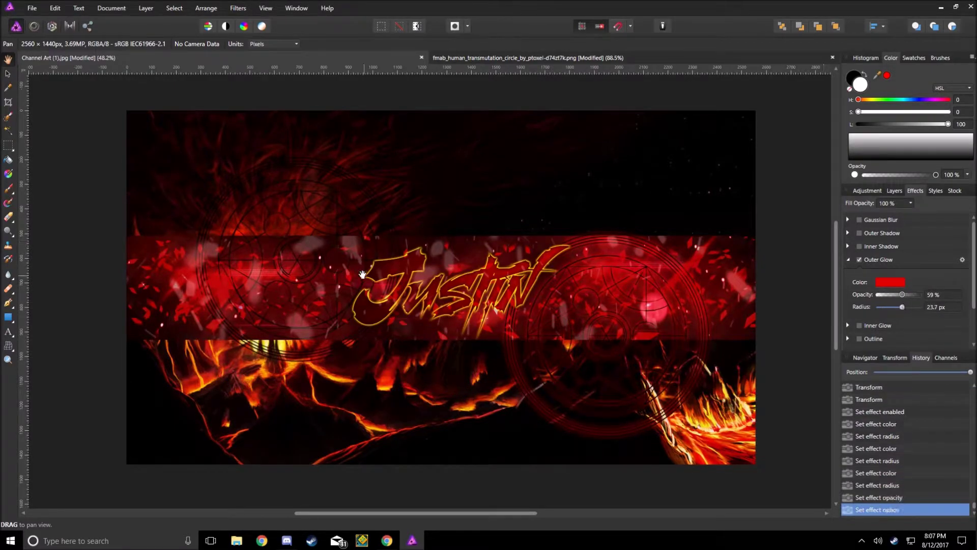
left_click(860, 290)
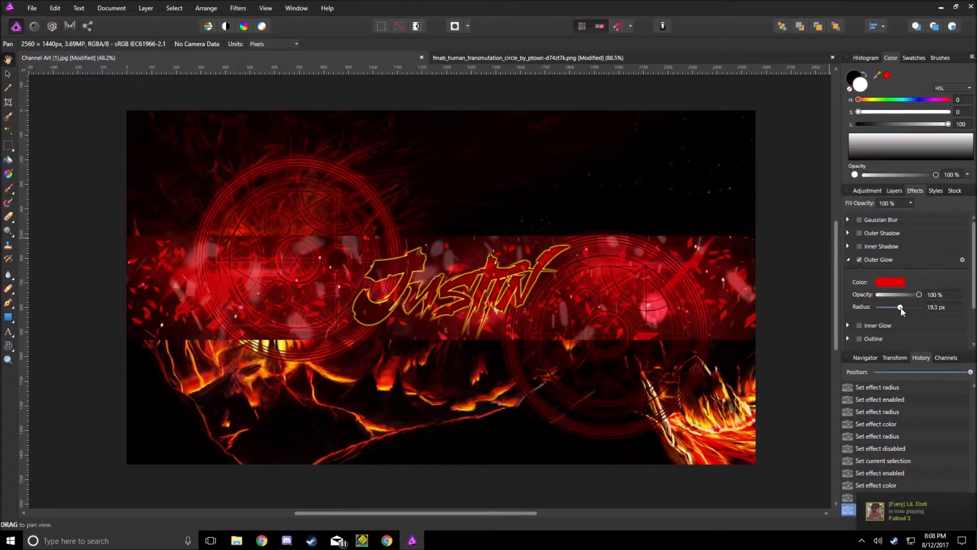
key("Return")
left_click(894, 190)
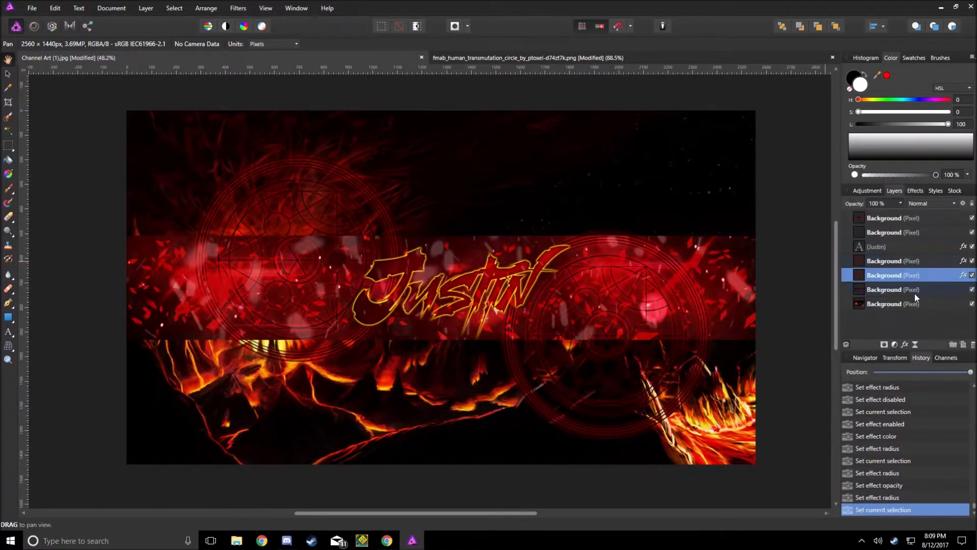
left_click(915, 191)
scroll(472, 281, "up", 2)
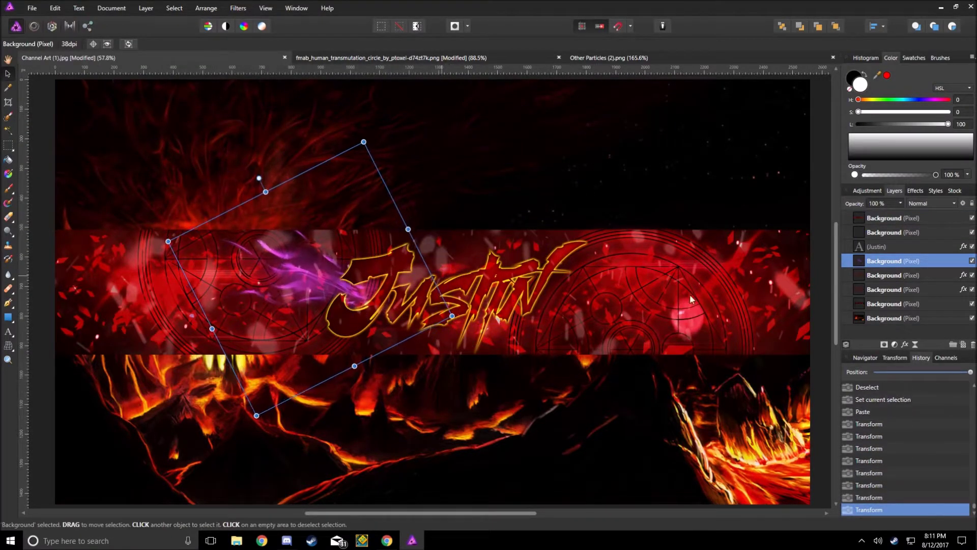
Step: Recolour the particle streaks with a merged Recolor adjustment and rotate the copy right of the name
left_click(867, 190)
left_click(861, 284)
key("ctrl+e")
left_click_drag(447, 287, 737, 254)
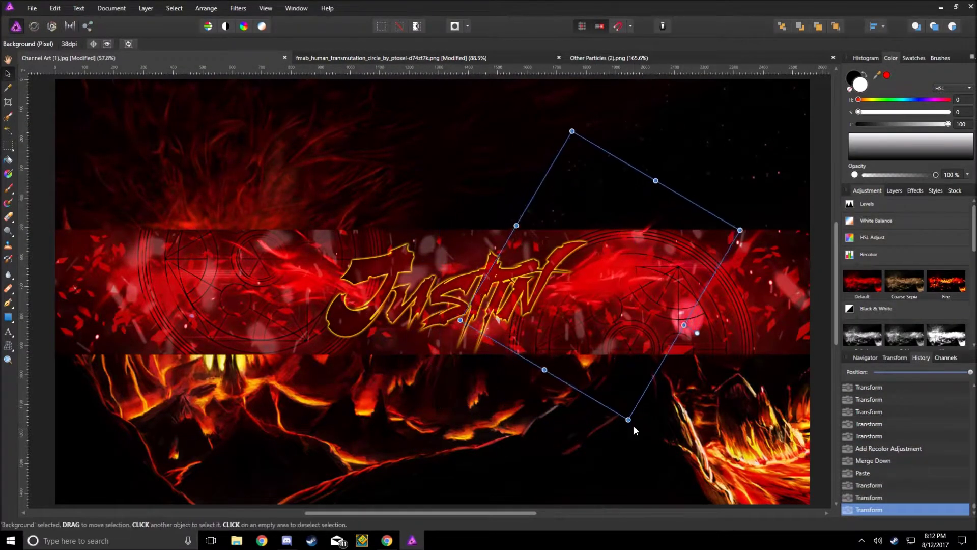
Step: Delete the extra rotated particle layer and deselect
left_click(894, 191)
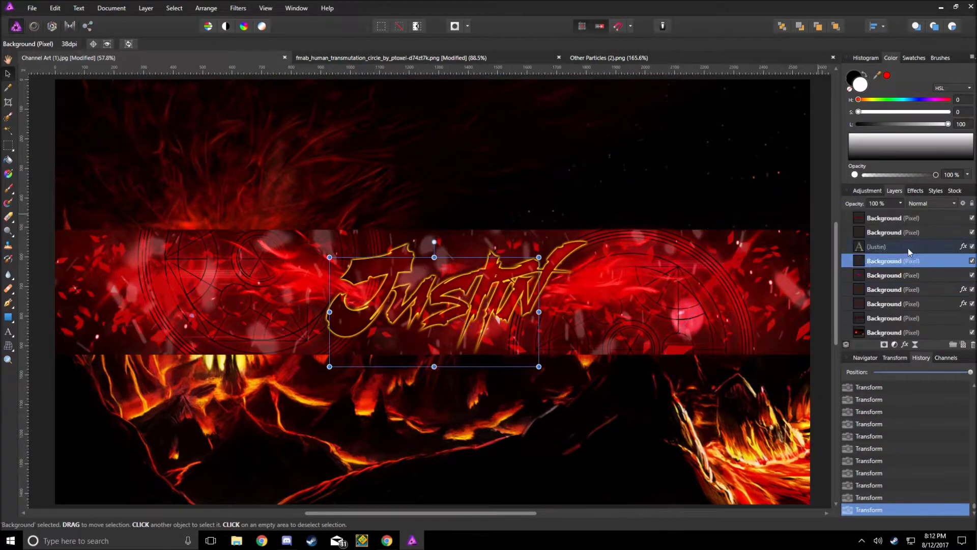
left_click(883, 246)
left_click(931, 203)
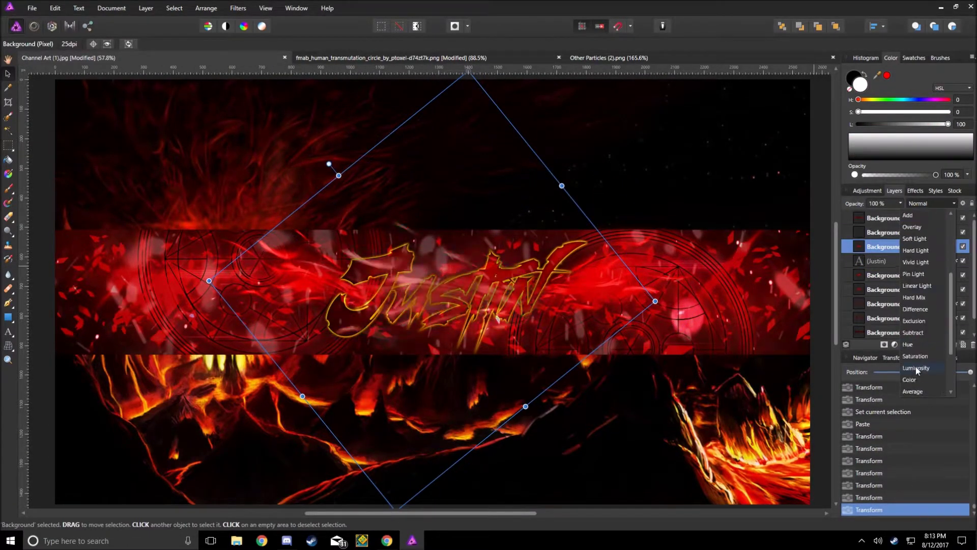
left_click(895, 248)
key("Delete")
key("ctrl+d")
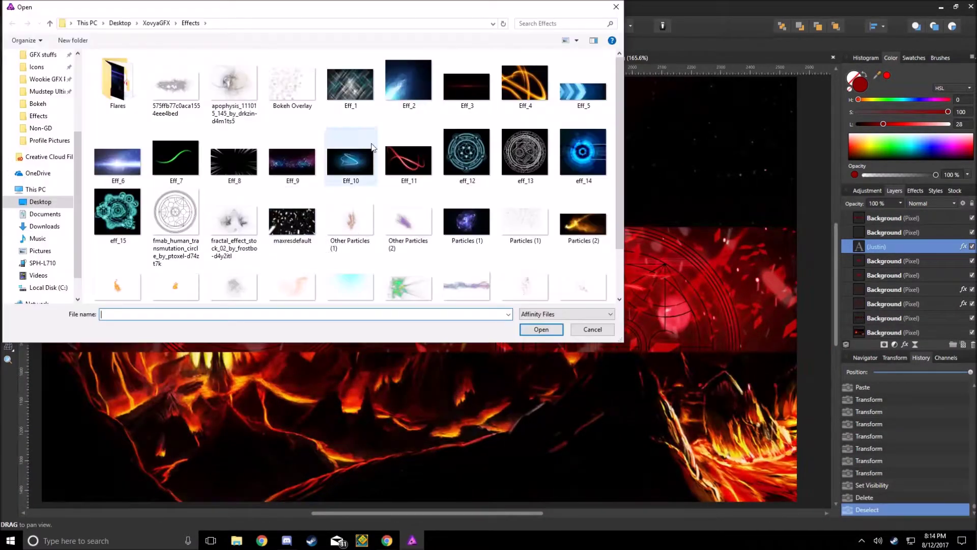
Step: Try a yellow outer glow on Justin, turn it off, and select the top particle layer
left_click(868, 190)
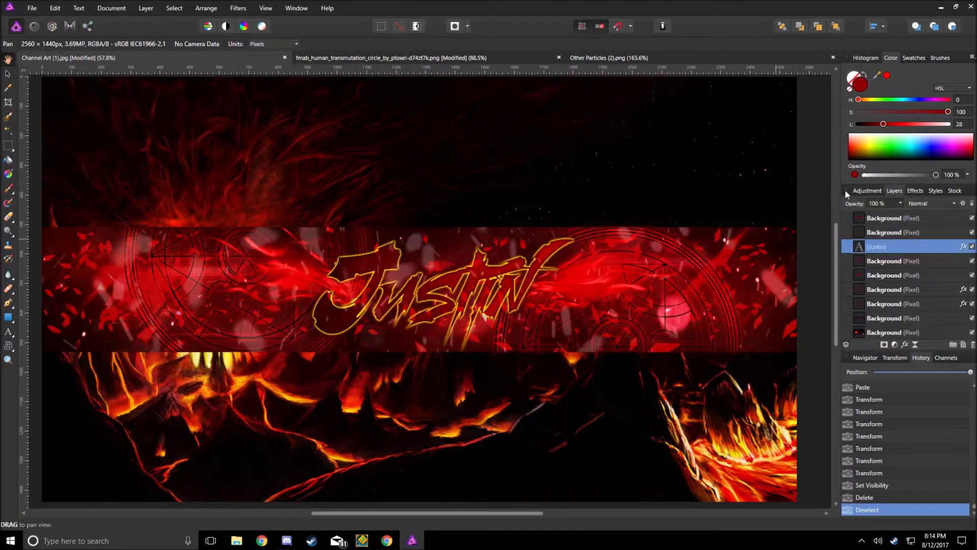
left_click(860, 260)
left_click(890, 282)
left_click(886, 311)
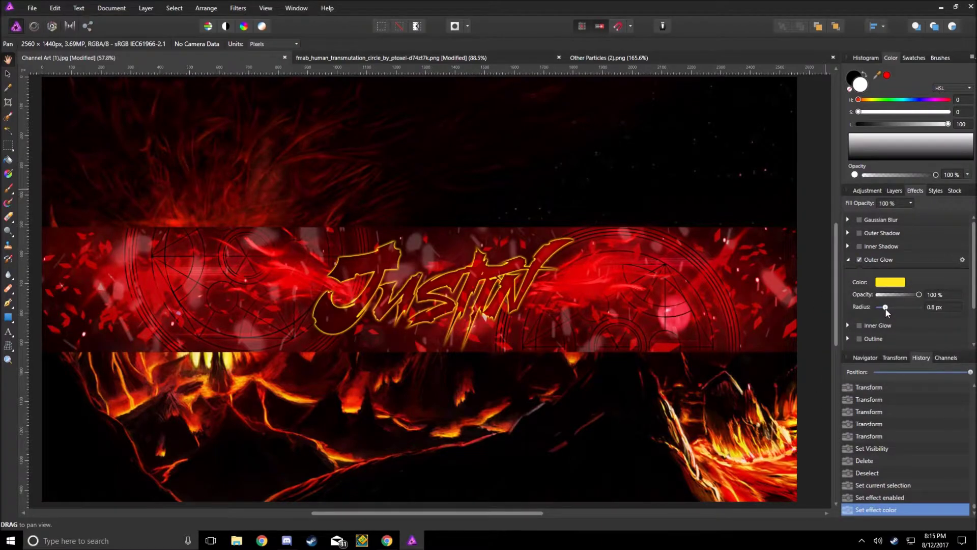
left_click(894, 190)
left_click(908, 219)
left_click(9, 319)
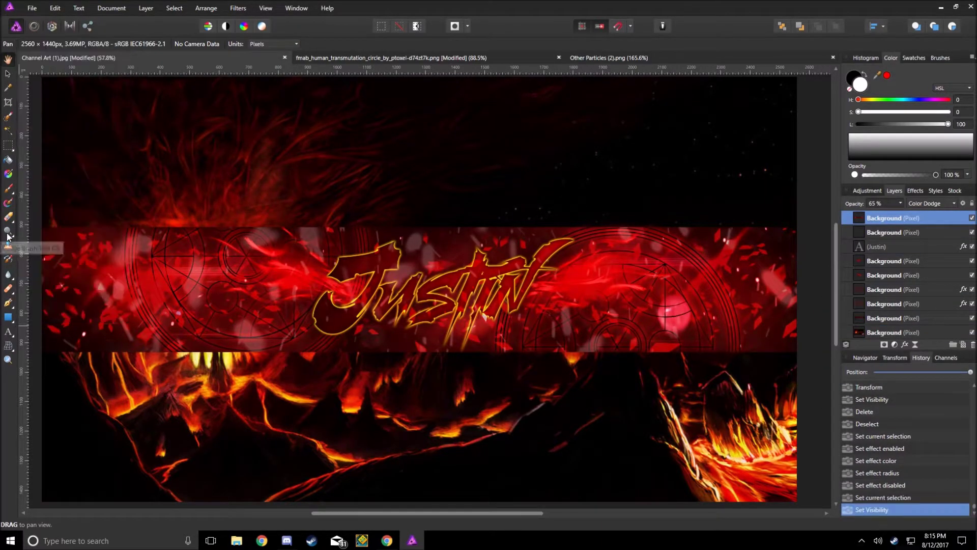
Step: Draw a thin rectangle bar stretching across the full banner width along the red strip's edge
scroll(772, 483, "down", 2)
scroll(312, 397, "up", 10)
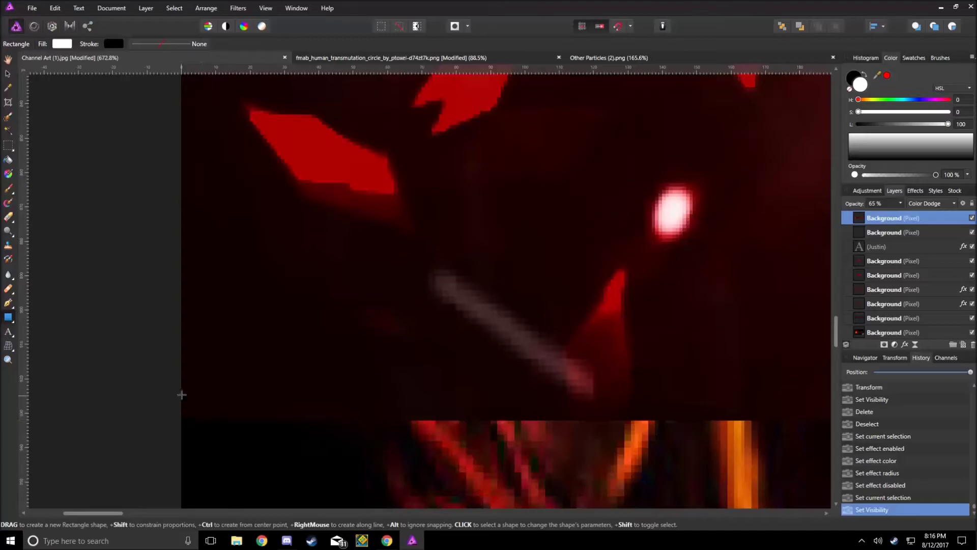
left_click_drag(182, 393, 631, 406)
scroll(631, 407, "up", 4)
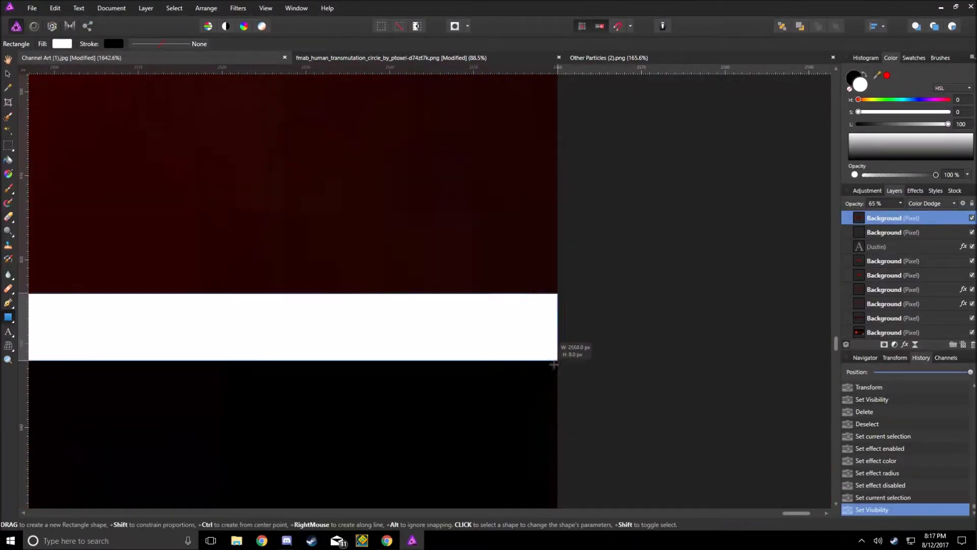
left_click_drag(631, 407, 558, 425)
scroll(436, 290, "down", 5)
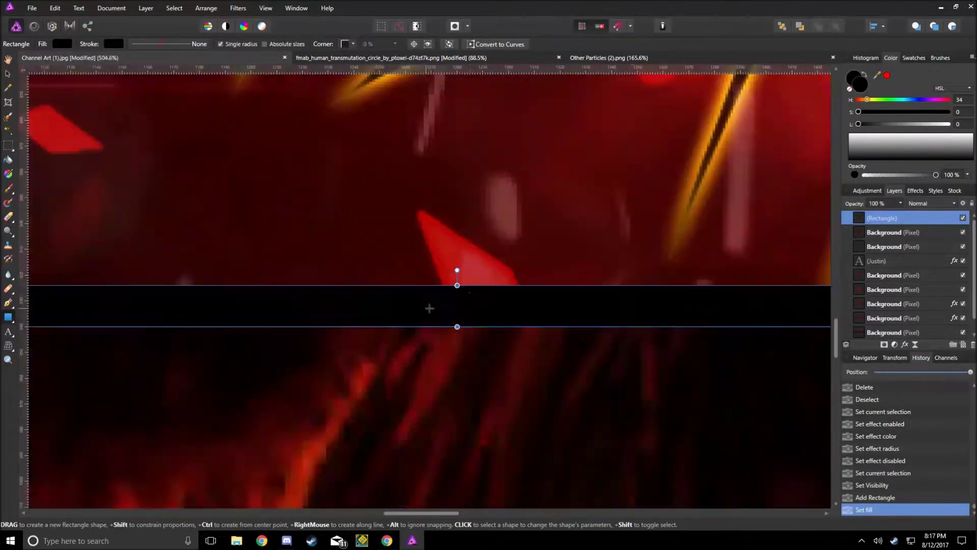
scroll(427, 308, "down", 5)
Step: Fill the bar black, align it to the strip's top edge, and add a bright yellow outer glow with widened radius
left_click(915, 191)
left_click(859, 233)
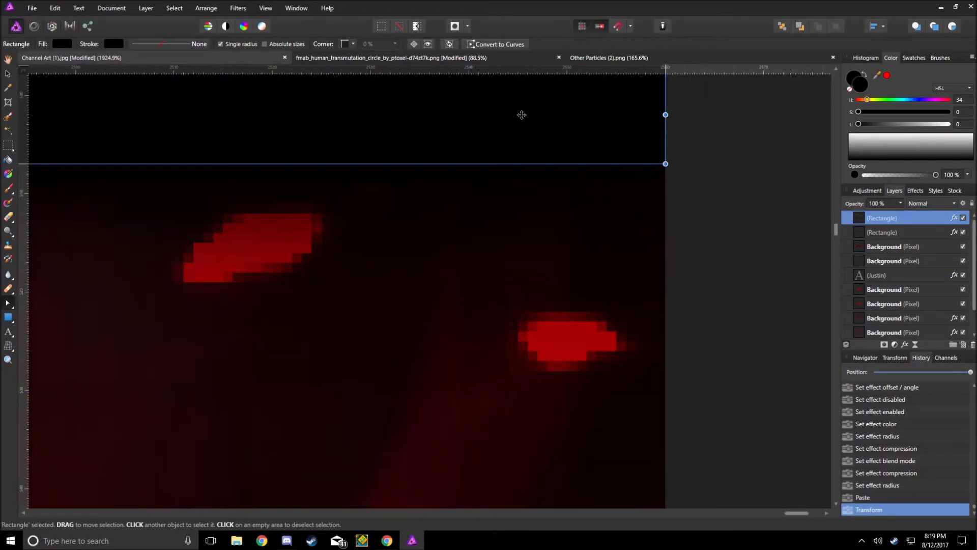
left_click_drag(519, 204, 526, 173)
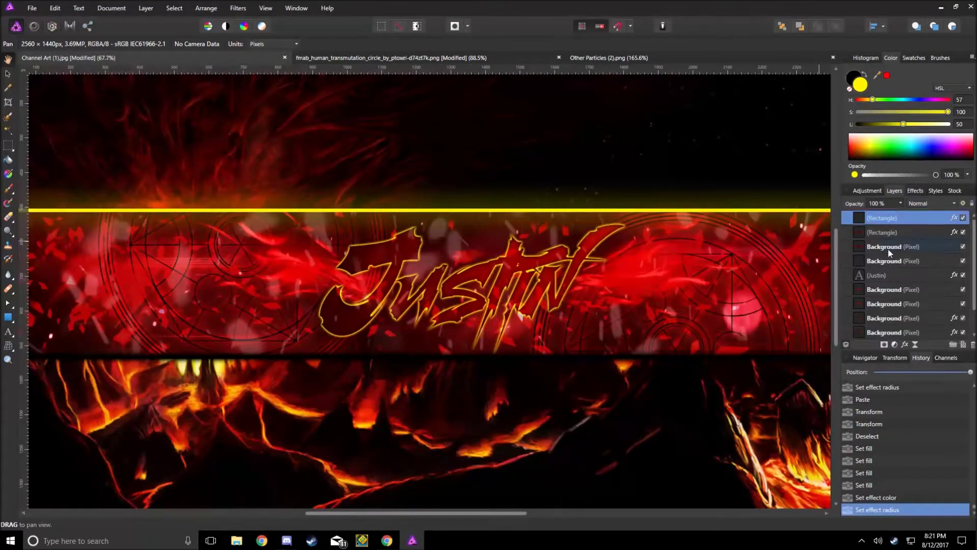
left_click(915, 190)
left_click_drag(874, 343, 885, 348)
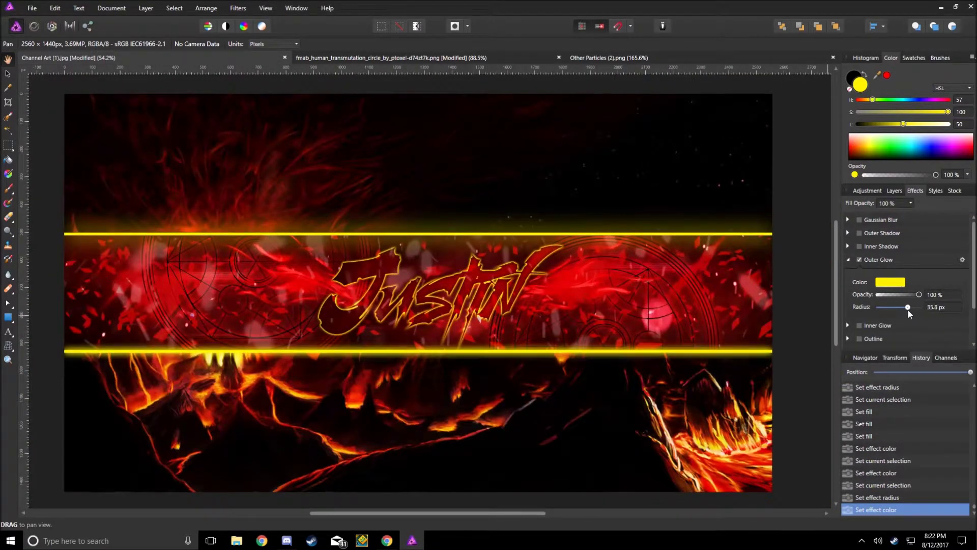
left_click_drag(908, 310, 918, 307)
left_click_drag(529, 276, 538, 275)
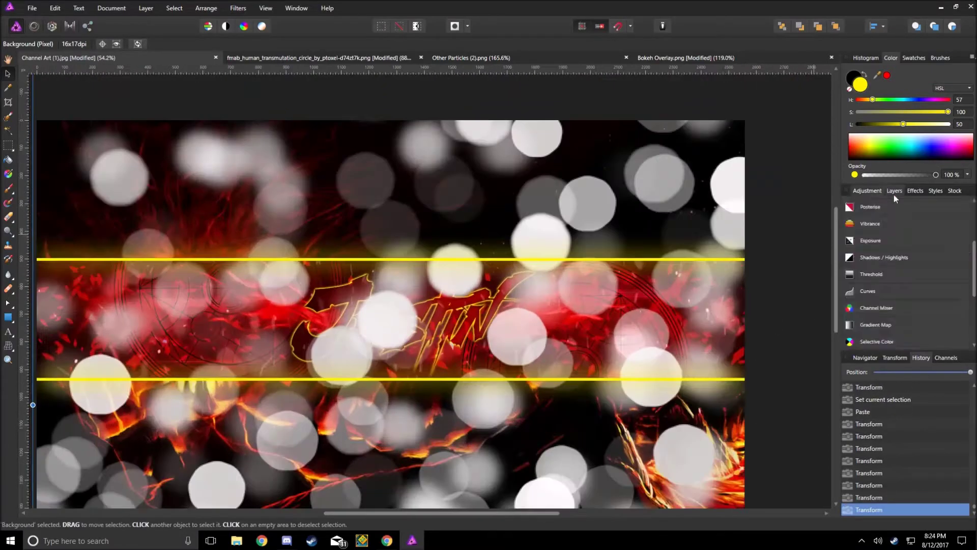
Step: Set the bokeh overlay layer to Overlay blend mode and drop its opacity to 0%
left_click(894, 191)
left_click(932, 203)
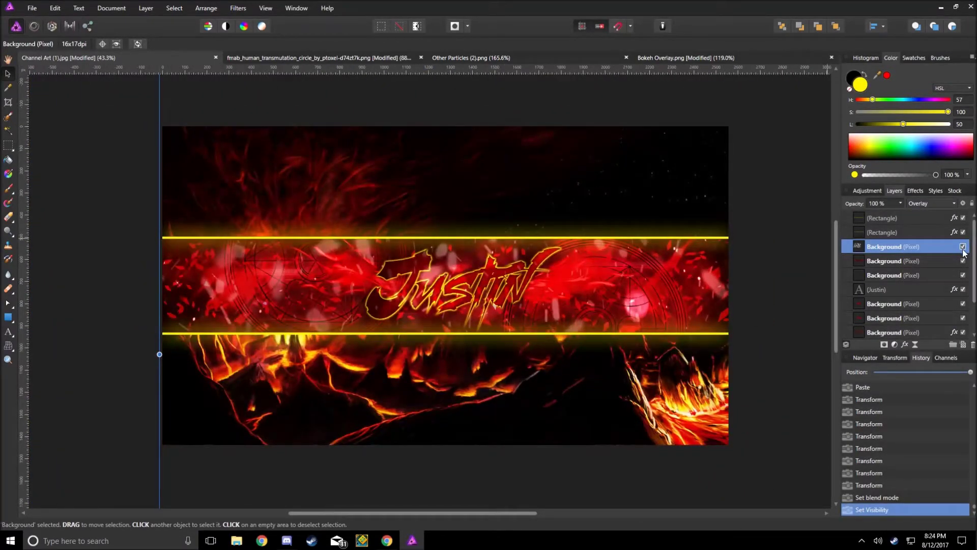
left_click_drag(900, 203, 804, 209)
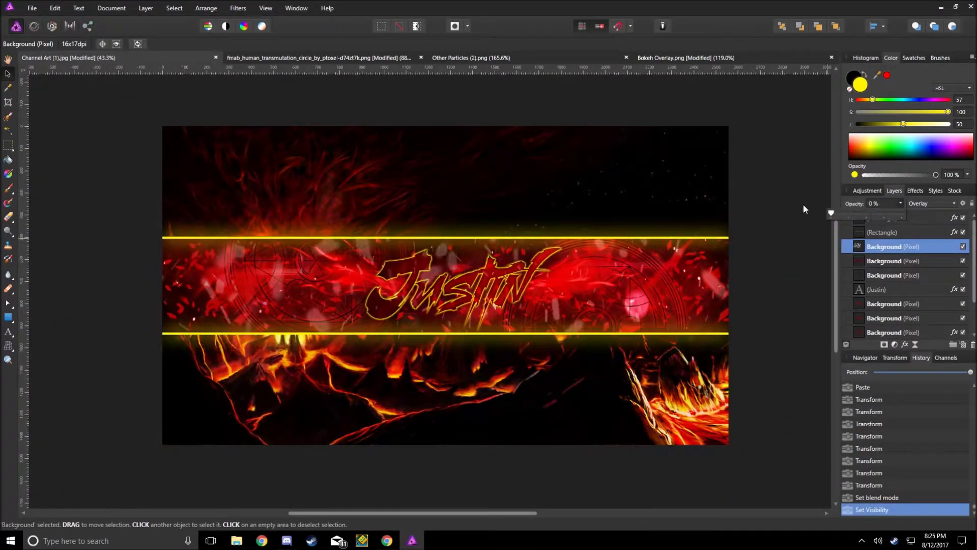
Step: Open the 03 flare image from the Flares folder and rotate it about 30° over the name
key("ctrl+o")
double_click(121, 88)
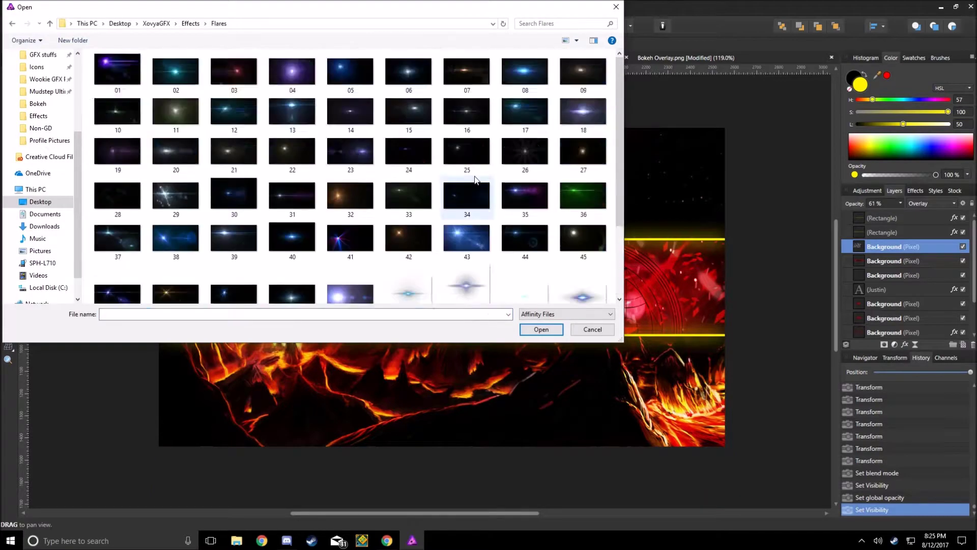
double_click(290, 102)
key("ctrl+o")
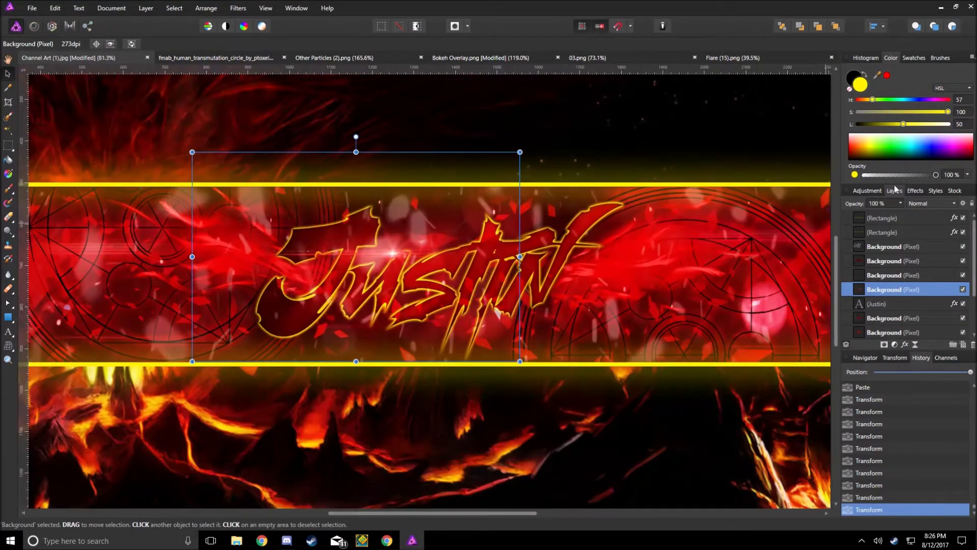
left_click(932, 203)
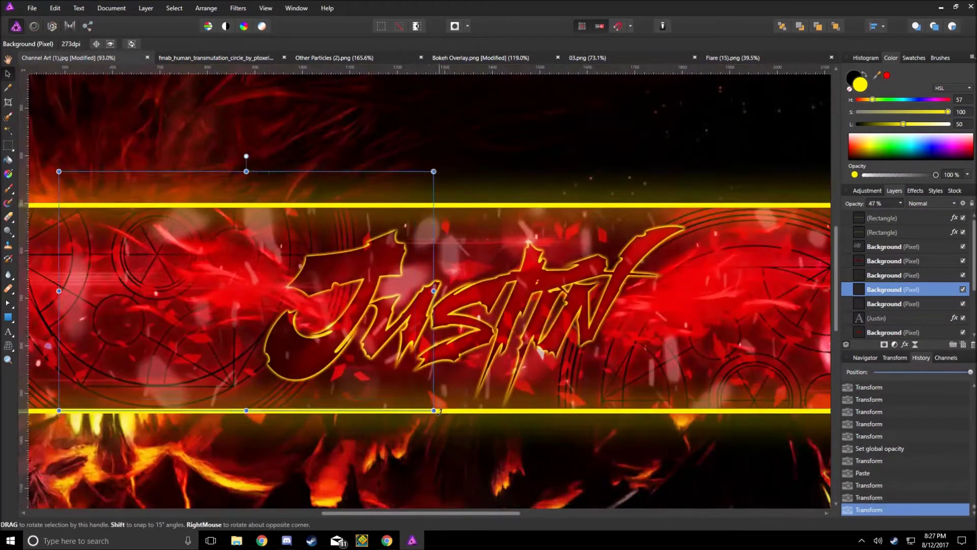
left_click_drag(437, 411, 453, 343)
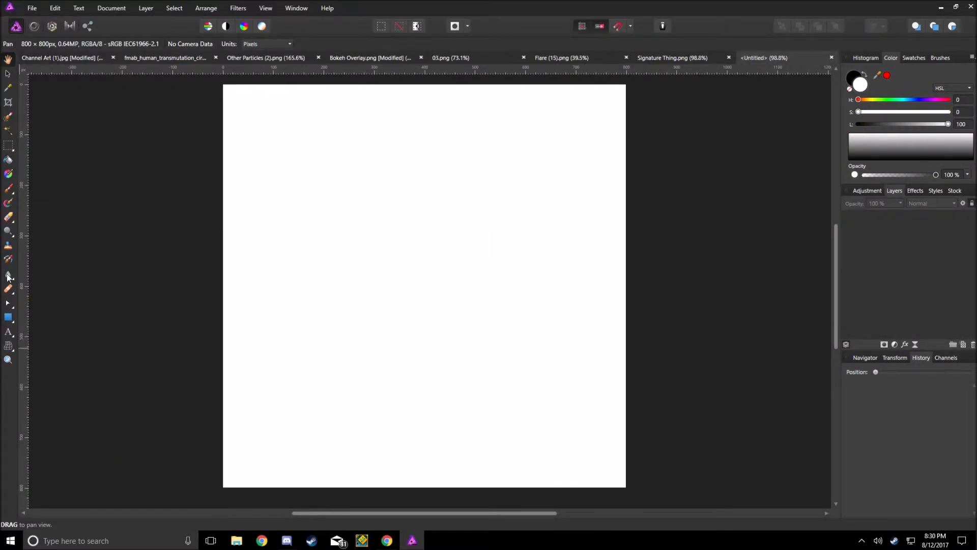
Step: Draw a rectangle on the blank canvas, then export the image
left_click(13, 307)
left_click_drag(362, 195, 551, 263)
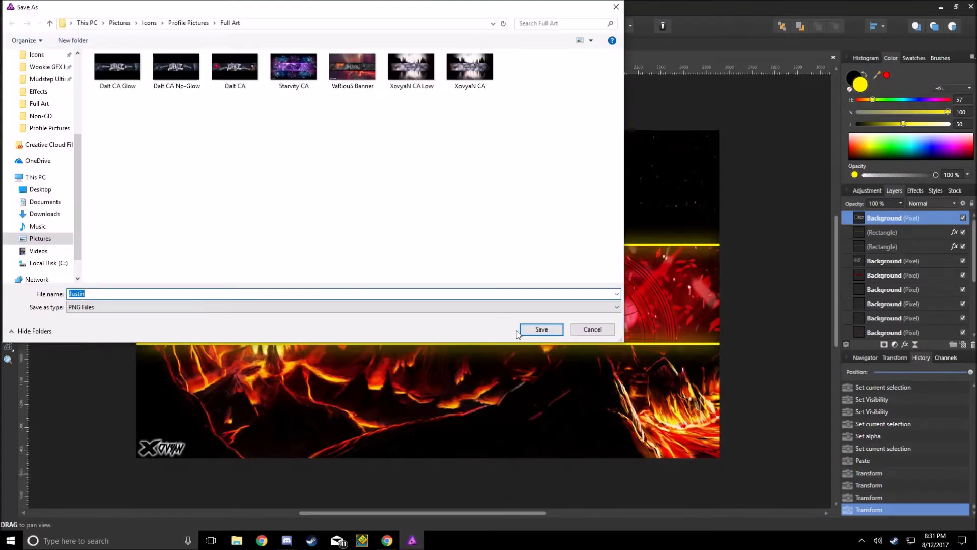
left_click(520, 331)
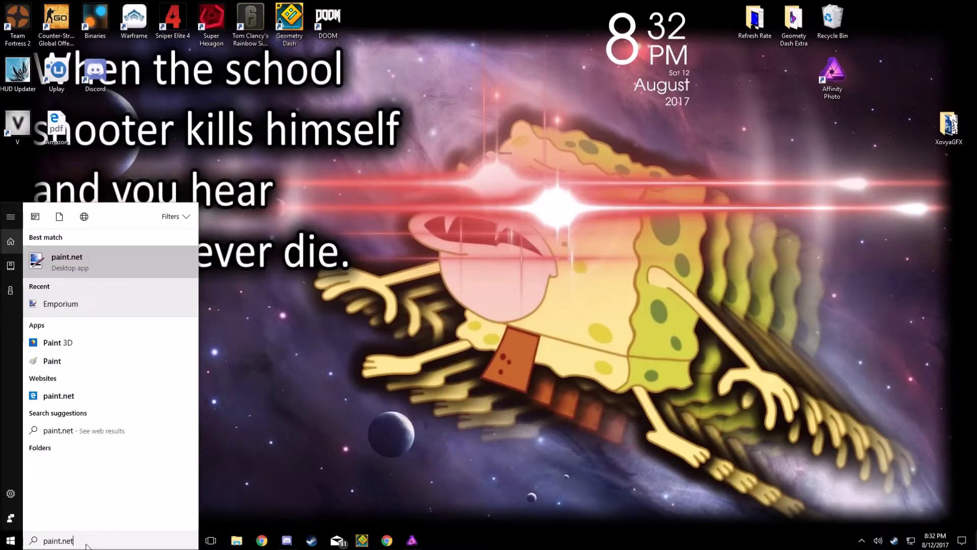